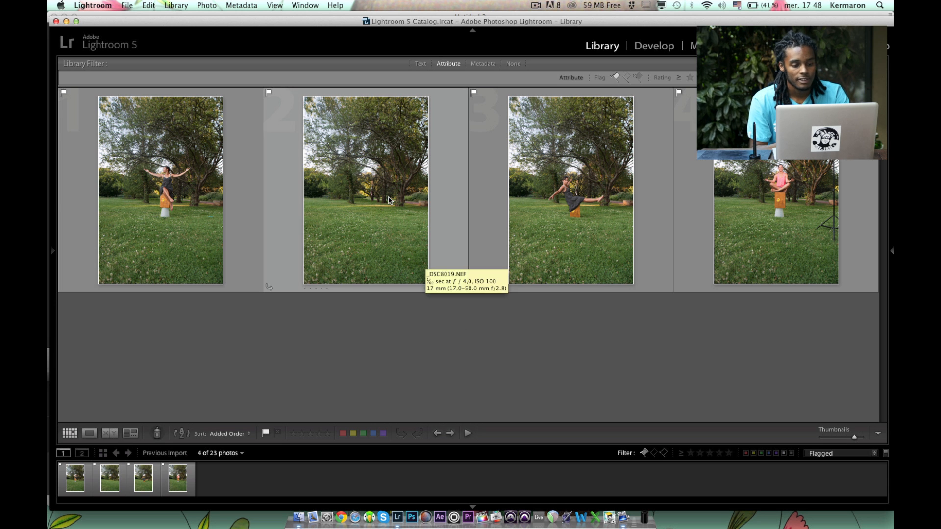
Select all four flagged photos and open them in the Develop module with Auto Sync on.
{"action": "left_click", "coordinate": [167, 196]}
{"action": "left_click", "coordinate": [775, 197], "text": "shift"}
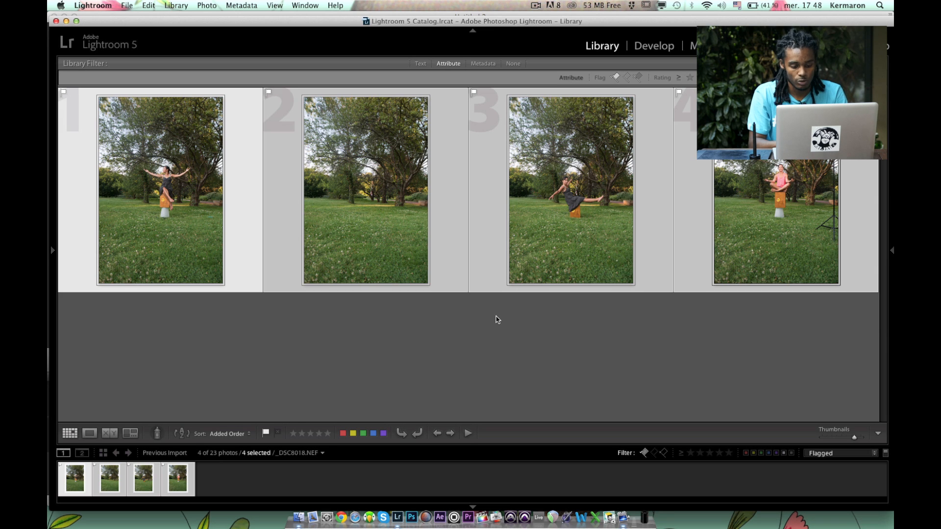
{"action": "key", "text": "d"}
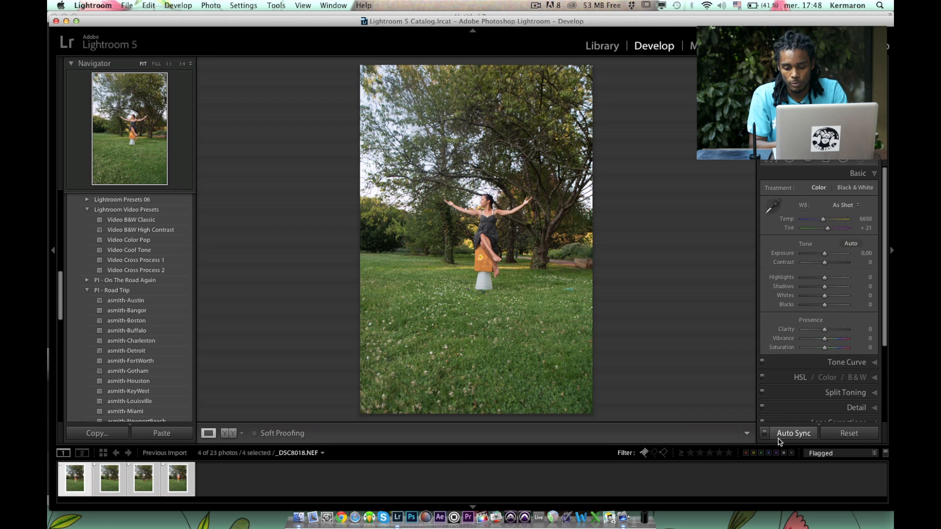
{"action": "left_click", "coordinate": [764, 434]}
{"action": "left_click", "coordinate": [764, 434]}
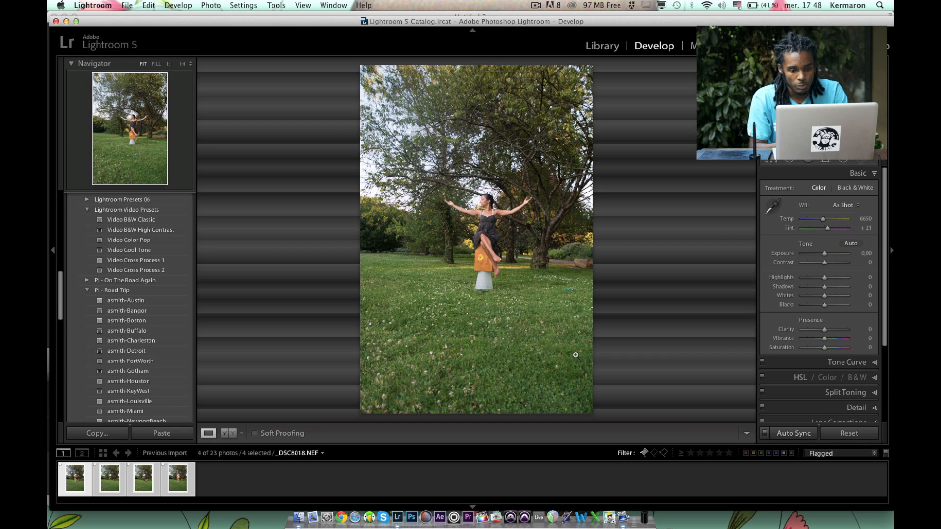
Set the photos' white balance to Auto and convert them to black and white for judging the tones.
{"action": "left_click", "coordinate": [833, 206]}
{"action": "left_click", "coordinate": [837, 212]}
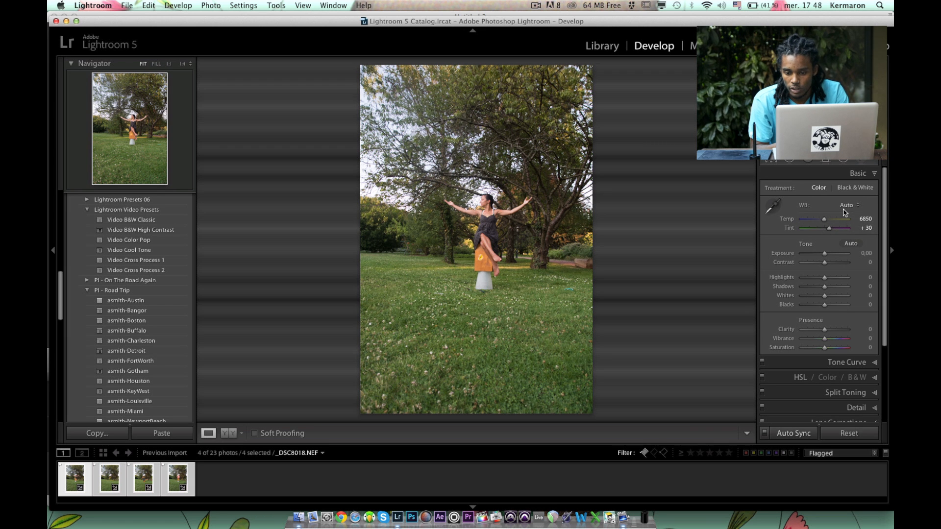
{"action": "key", "text": "v"}
Set the camera calibration profile of the photos to Camera Portrait.
{"action": "scroll", "coordinate": [823, 318], "scroll_direction": "down", "scroll_amount": 5}
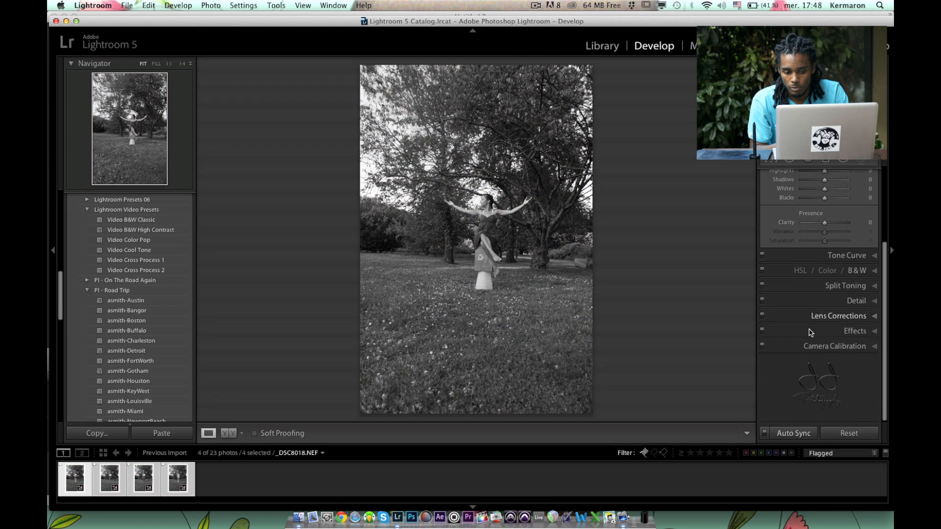
{"action": "left_click", "coordinate": [842, 347]}
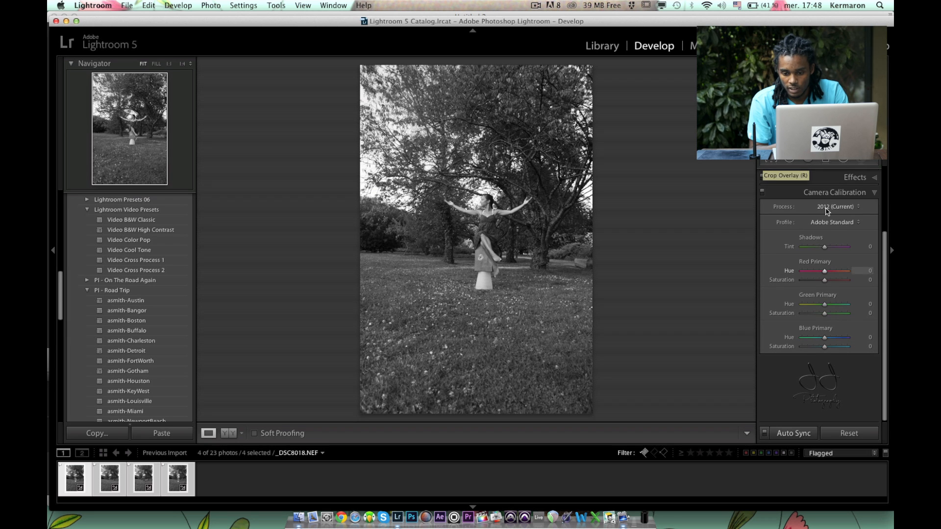
{"action": "left_click", "coordinate": [833, 222]}
{"action": "left_click", "coordinate": [833, 264]}
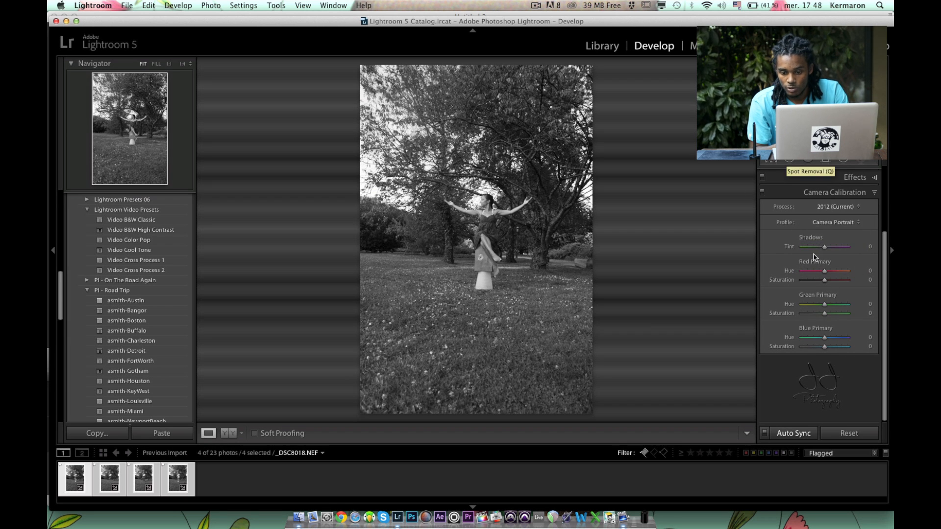
Set Highlights to -7 and Shadows to +100 in the basic tone adjustments.
{"action": "scroll", "coordinate": [814, 257], "scroll_direction": "up", "scroll_amount": 3}
{"action": "scroll", "coordinate": [814, 258], "scroll_direction": "down", "scroll_amount": 2}
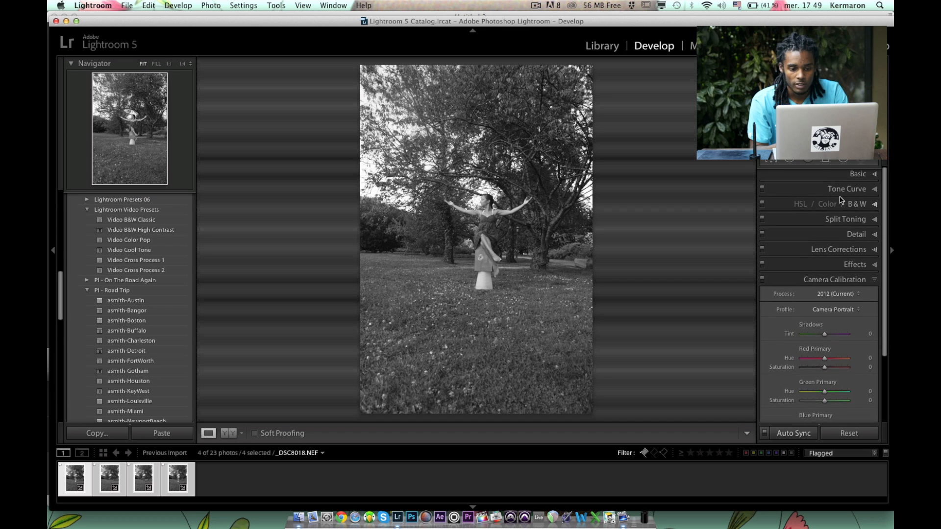
{"action": "left_click", "coordinate": [850, 174]}
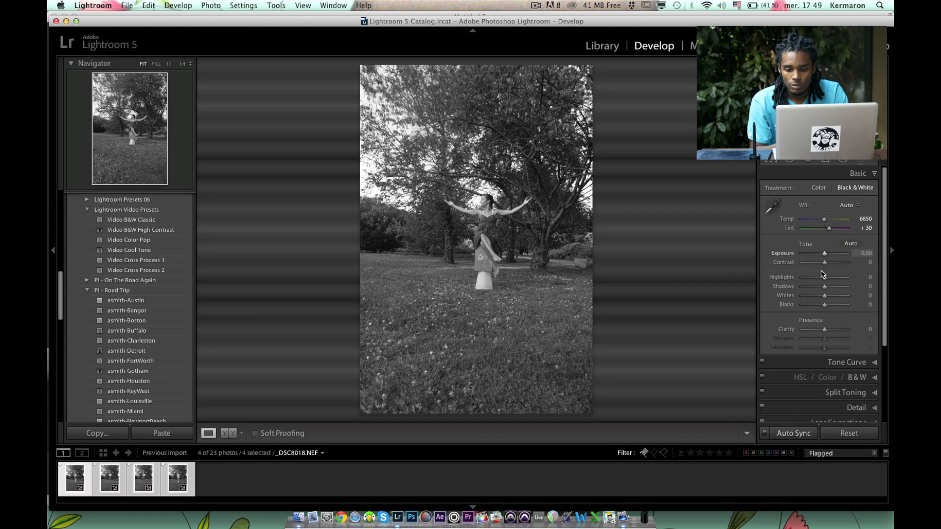
{"action": "left_click_drag", "start_coordinate": [817, 278], "coordinate": [818, 278]}
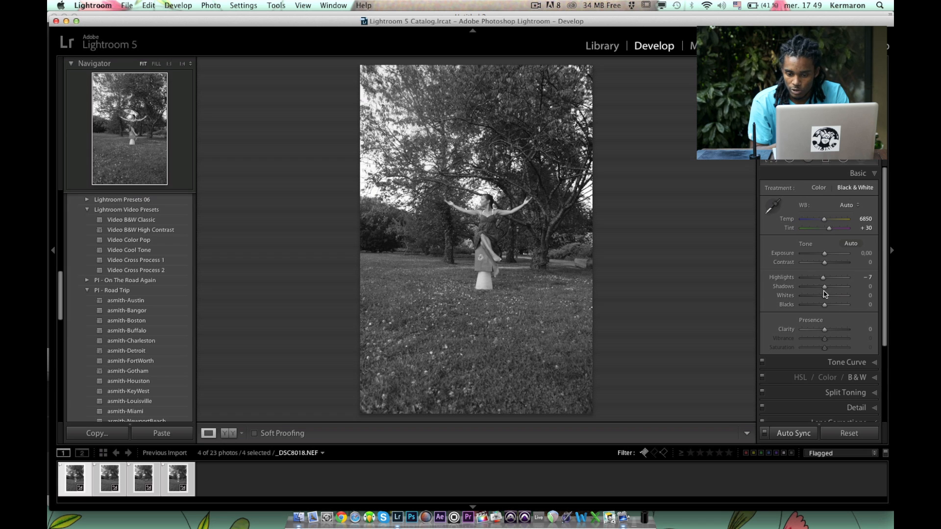
{"action": "left_click_drag", "start_coordinate": [823, 287], "coordinate": [841, 290]}
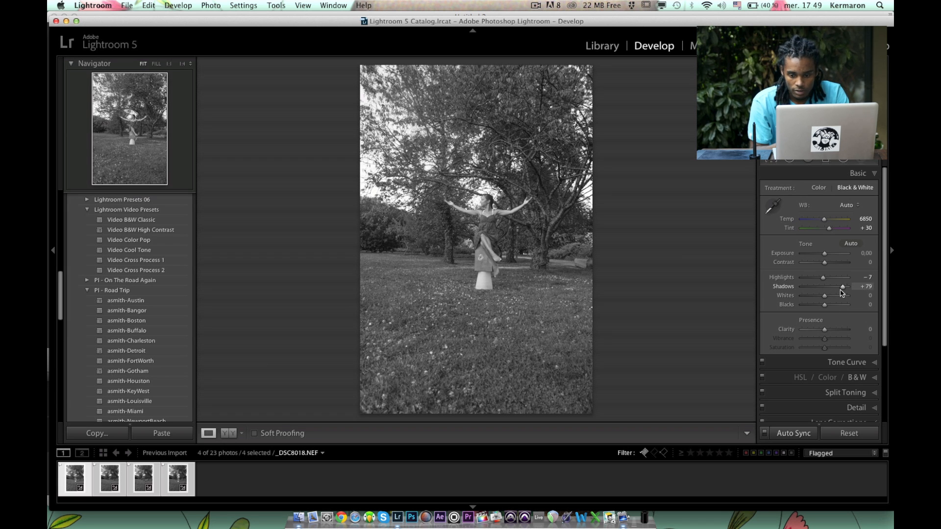
{"action": "left_click_drag", "start_coordinate": [843, 293], "coordinate": [846, 293]}
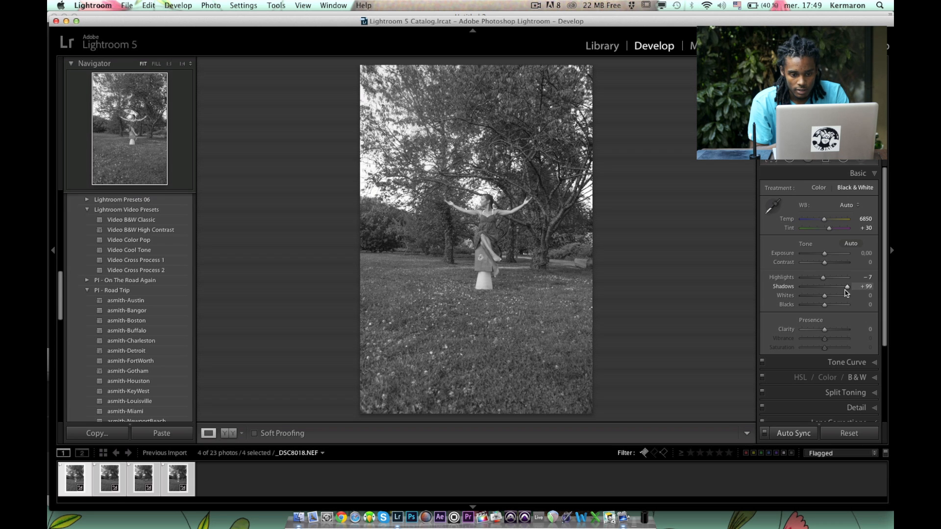
Set Whites to +23, Blacks to -32, Clarity to +5 and Contrast to +15.
{"action": "left_click", "coordinate": [826, 297], "text": "alt"}
{"action": "left_click_drag", "start_coordinate": [826, 296], "coordinate": [824, 331]}
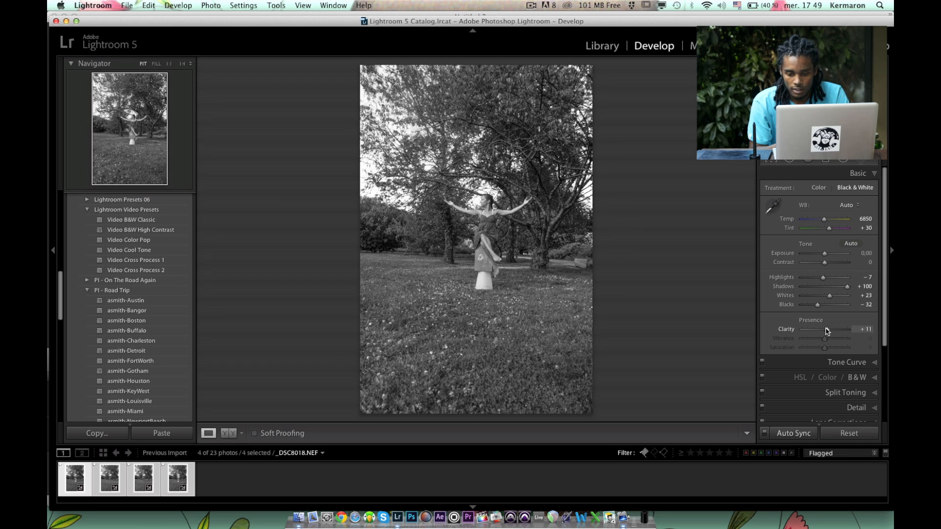
{"action": "left_click_drag", "start_coordinate": [824, 263], "coordinate": [828, 267]}
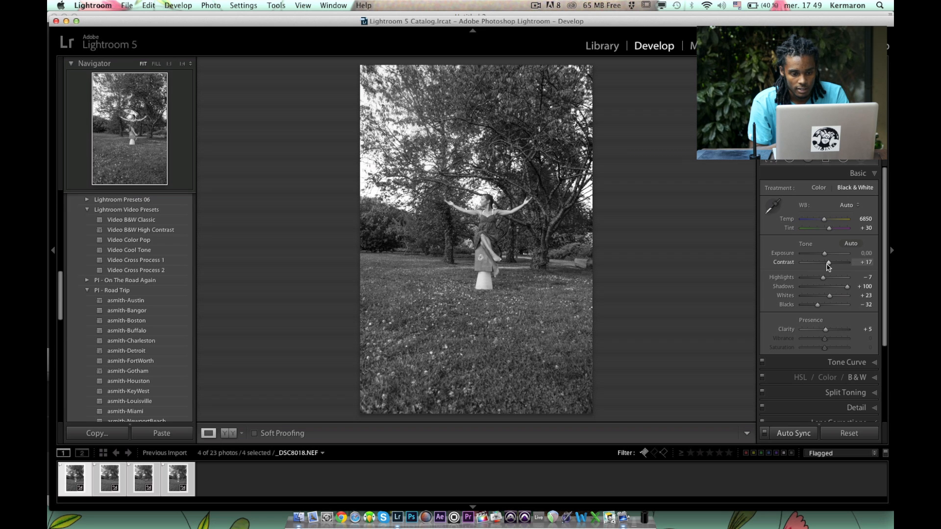
Enable lens profile corrections and chromatic aberration removal, and choose Sigma as the lens make.
{"action": "scroll", "coordinate": [830, 343], "scroll_direction": "down", "scroll_amount": 5}
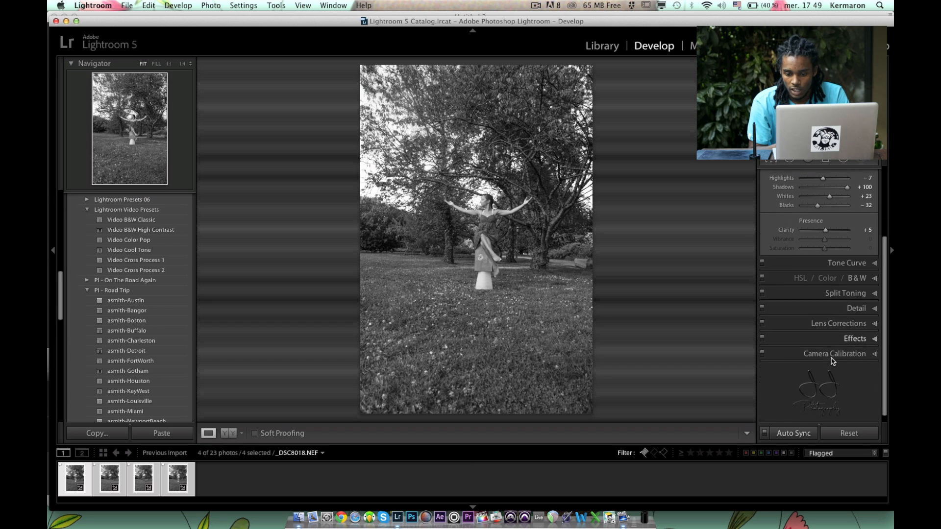
{"action": "left_click", "coordinate": [840, 323]}
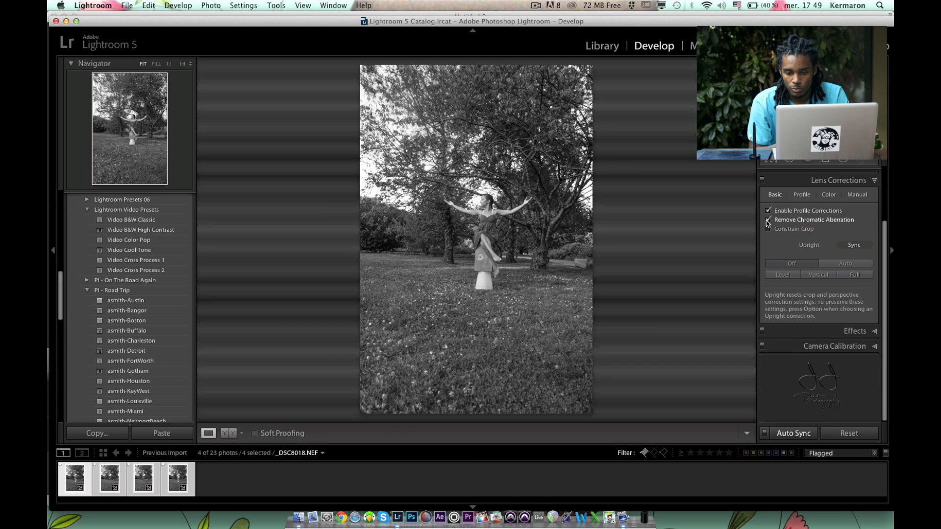
{"action": "left_click", "coordinate": [801, 194]}
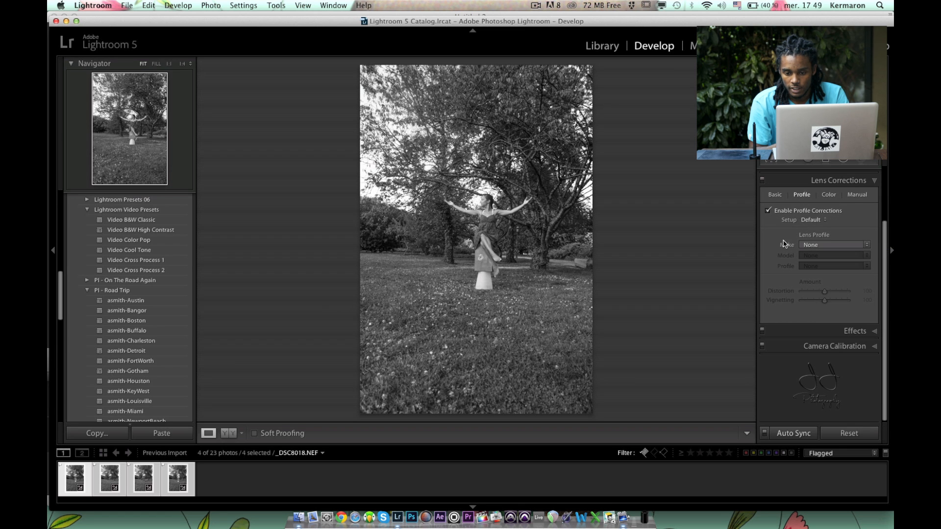
{"action": "left_click", "coordinate": [816, 246]}
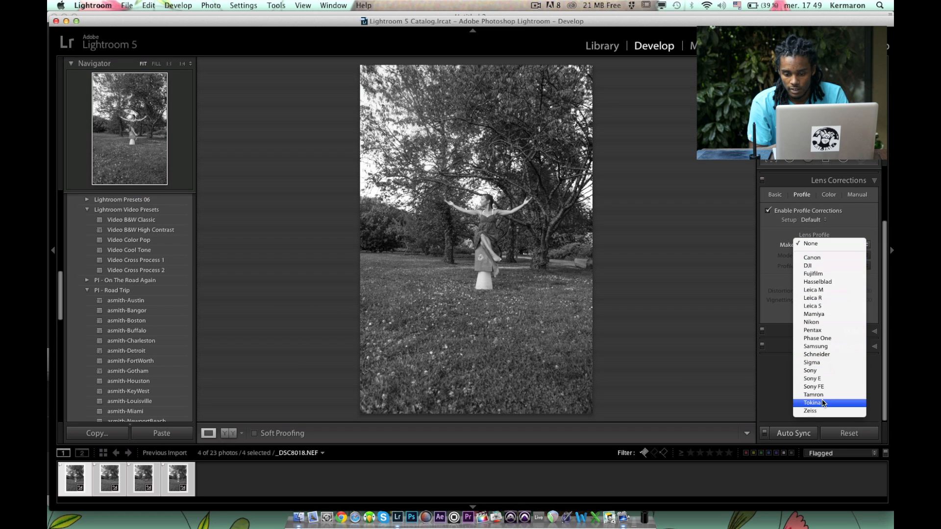
{"action": "left_click", "coordinate": [817, 362]}
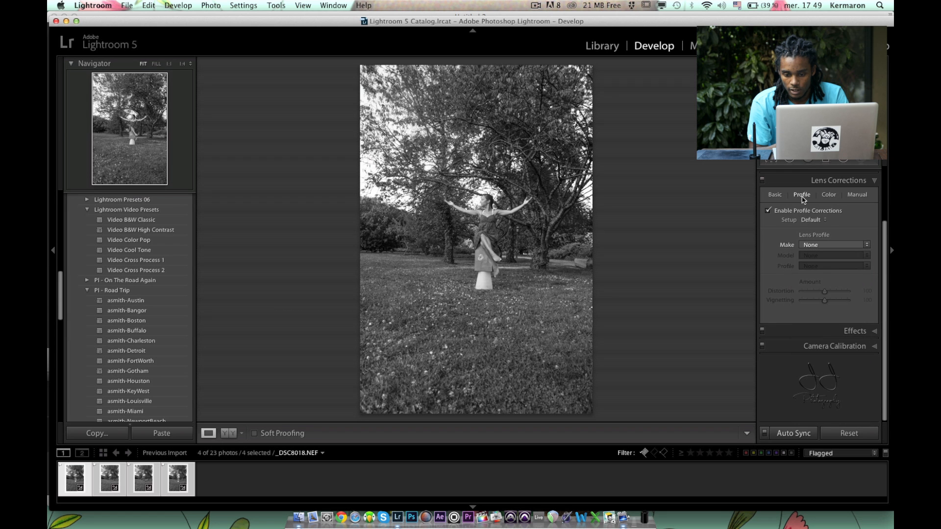
Switch the photos back to colour, try the Daylight and Shade white balances, and settle on Cloudy.
{"action": "scroll", "coordinate": [837, 329], "scroll_direction": "up", "scroll_amount": 3}
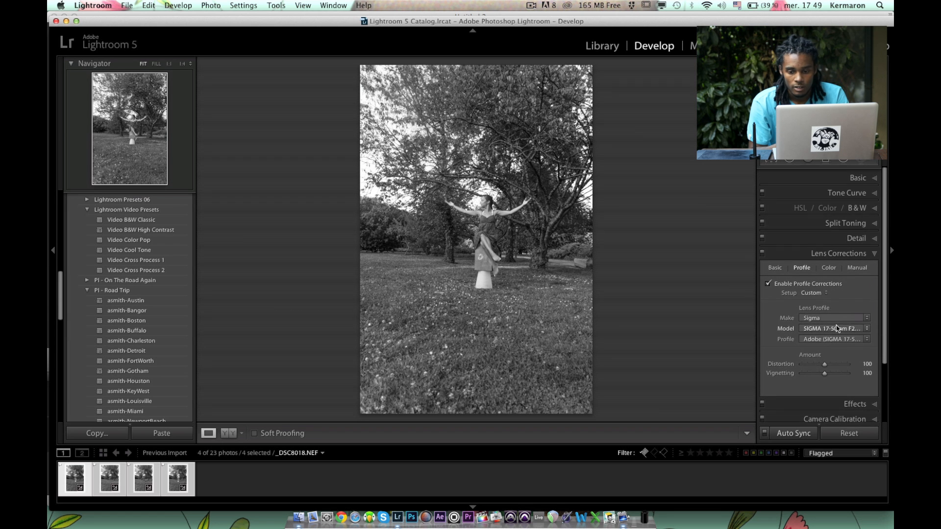
{"action": "key", "text": "v"}
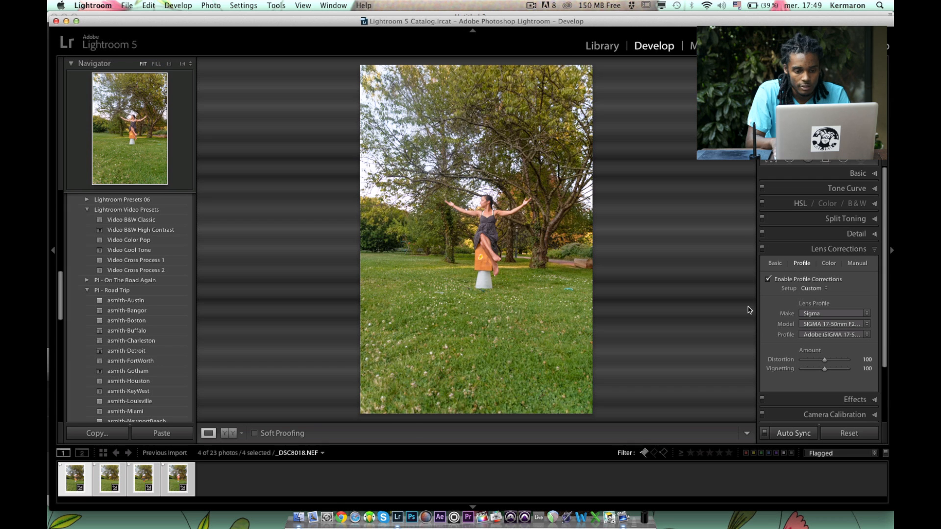
{"action": "left_click", "coordinate": [873, 175]}
{"action": "left_click", "coordinate": [847, 205]}
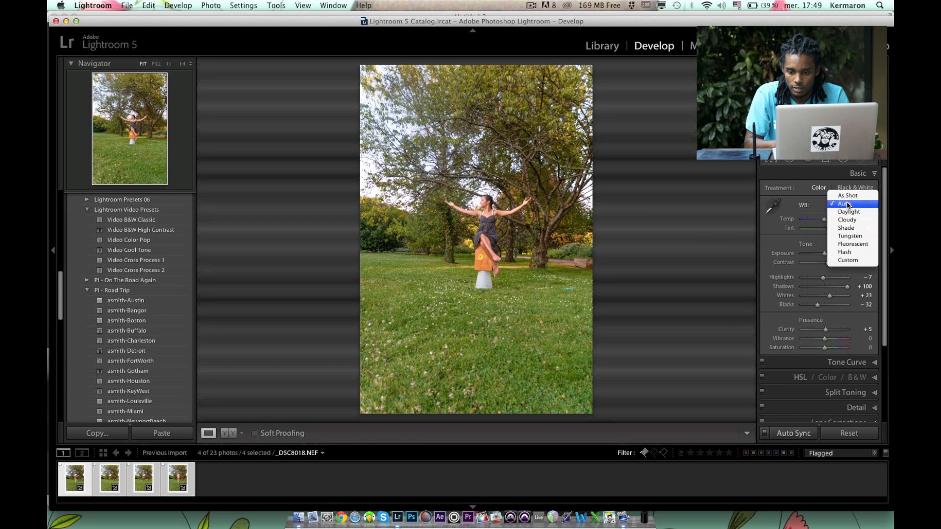
{"action": "left_click", "coordinate": [848, 211]}
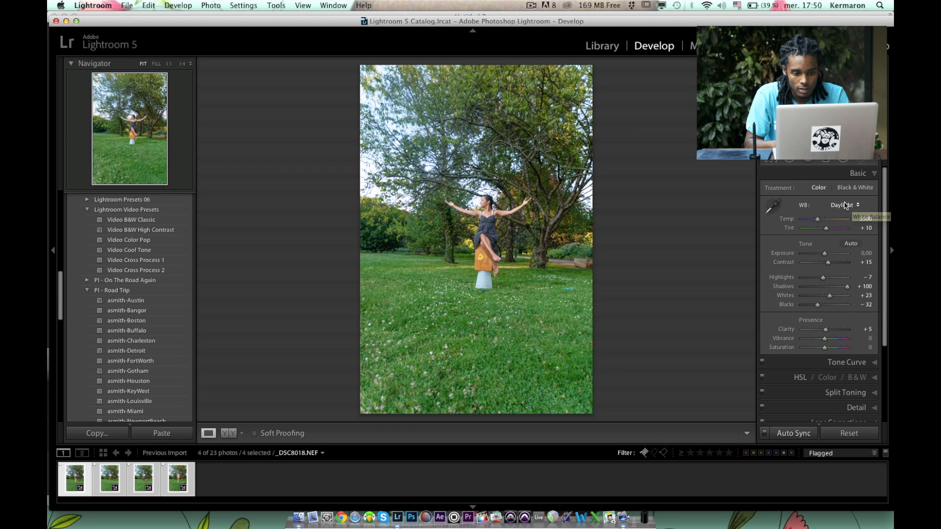
{"action": "left_click", "coordinate": [845, 204]}
{"action": "left_click", "coordinate": [843, 216]}
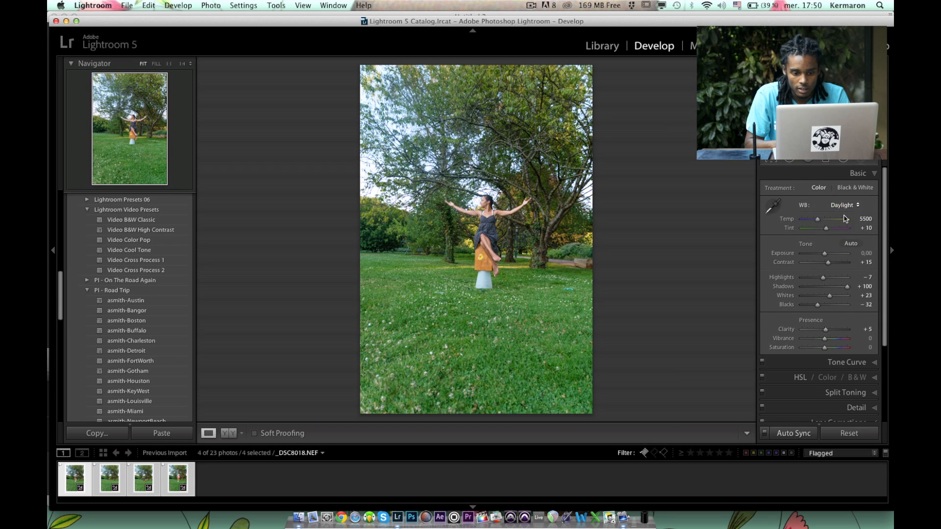
{"action": "left_click", "coordinate": [844, 205]}
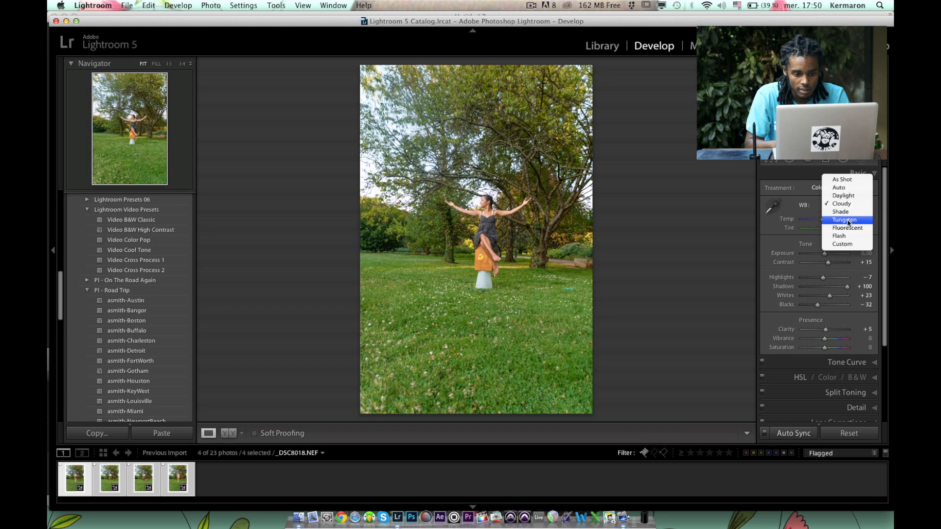
{"action": "left_click", "coordinate": [847, 211]}
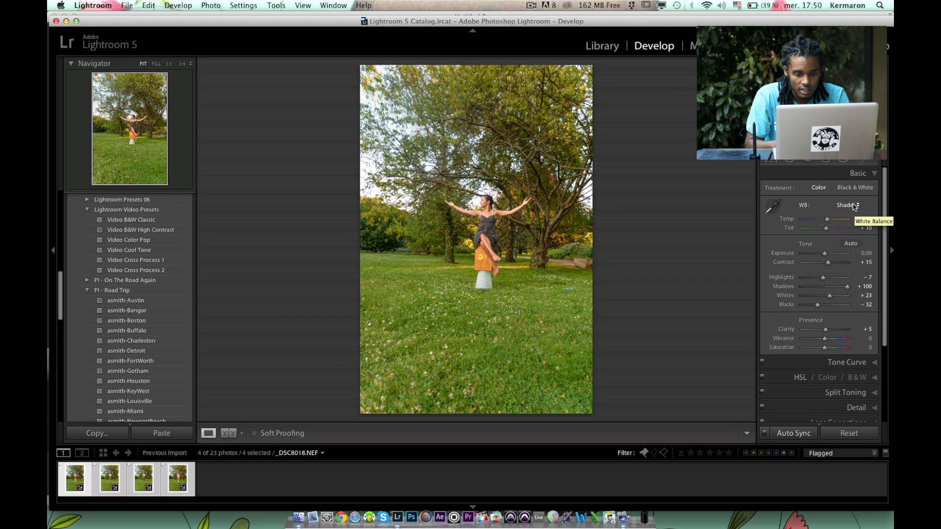
{"action": "left_click", "coordinate": [853, 206]}
{"action": "left_click", "coordinate": [847, 196]}
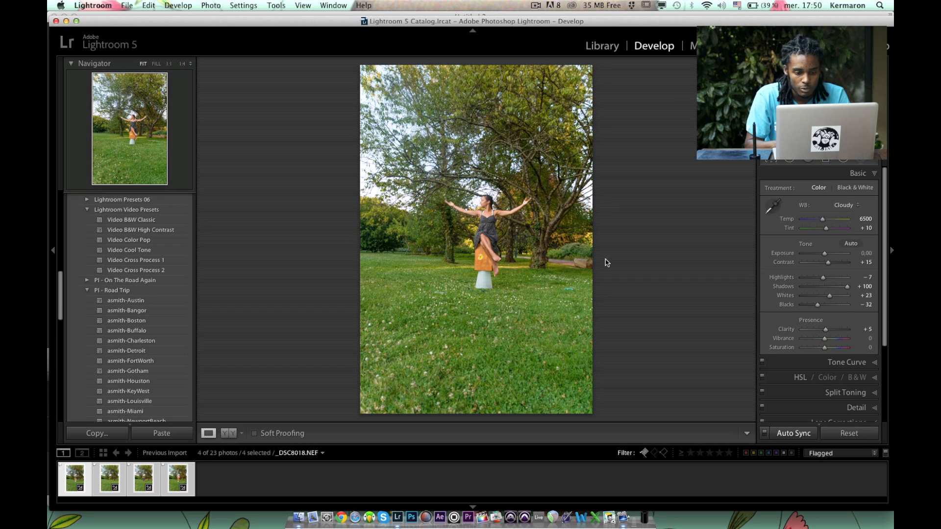
Compare the first photo with its unedited version and check the synced edits on the other three photos.
{"action": "key", "text": "backslash"}
{"action": "key", "text": "Right"}
{"action": "key", "text": "Right"}
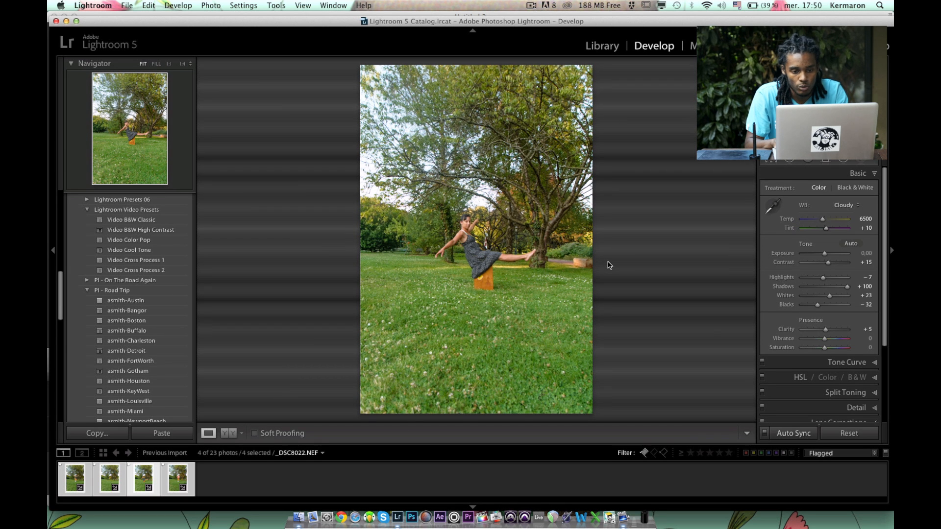
{"action": "key", "text": "Right"}
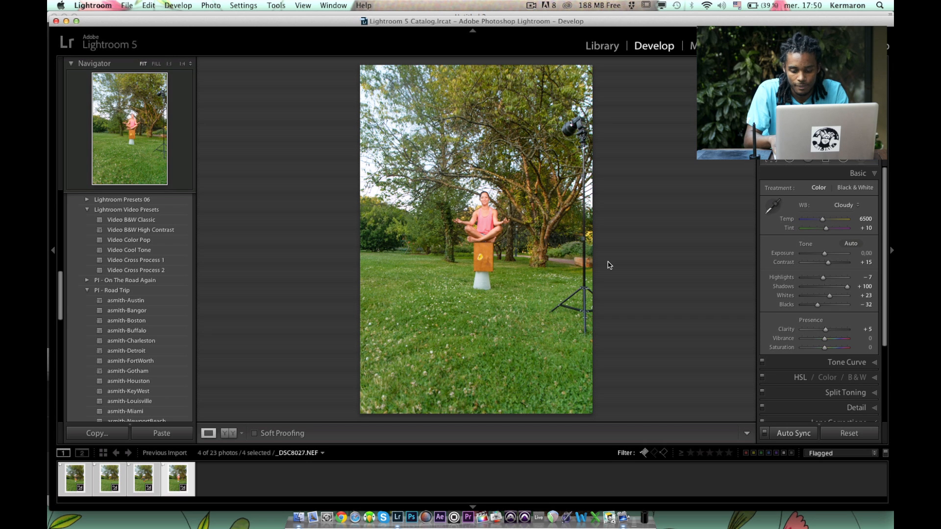
Open the export settings for the four selected photos and set the file naming start number to 1.
{"action": "left_click", "coordinate": [125, 6]}
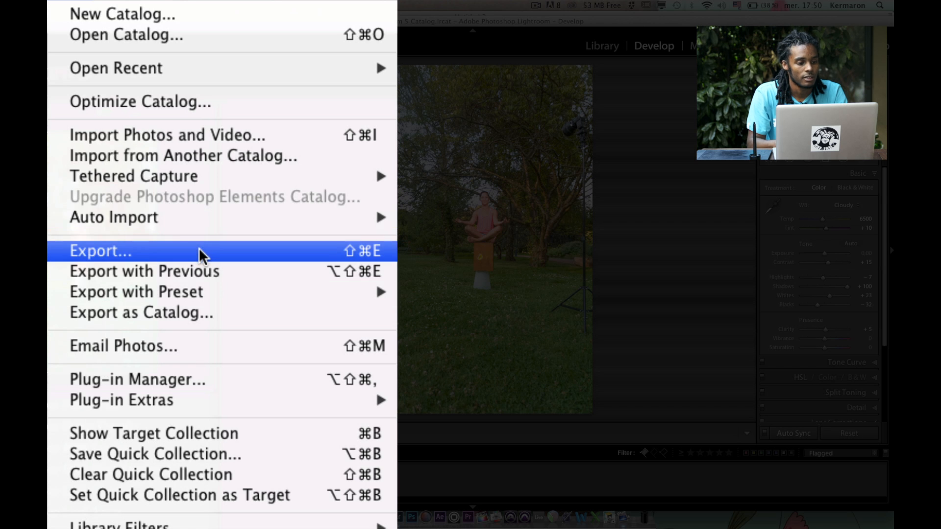
{"action": "left_click", "coordinate": [199, 250]}
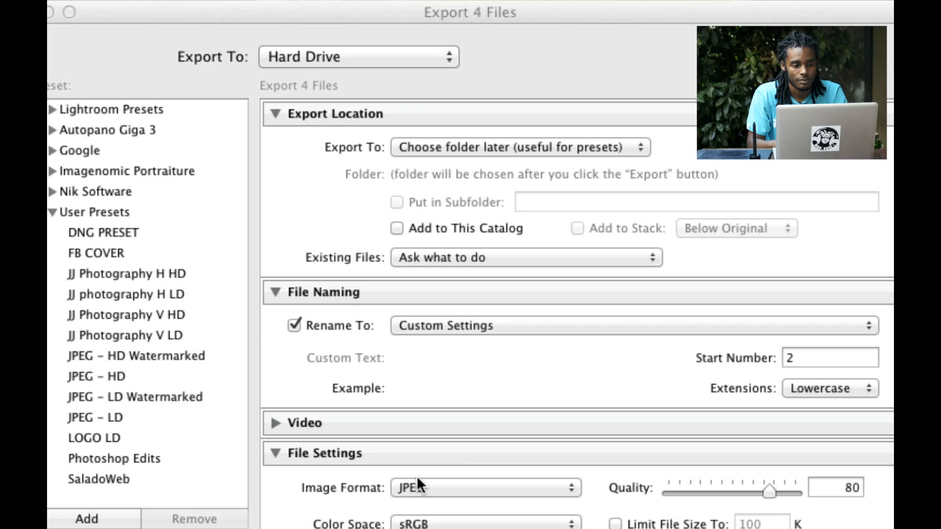
{"action": "scroll", "coordinate": [544, 345], "scroll_direction": "down", "scroll_amount": 3}
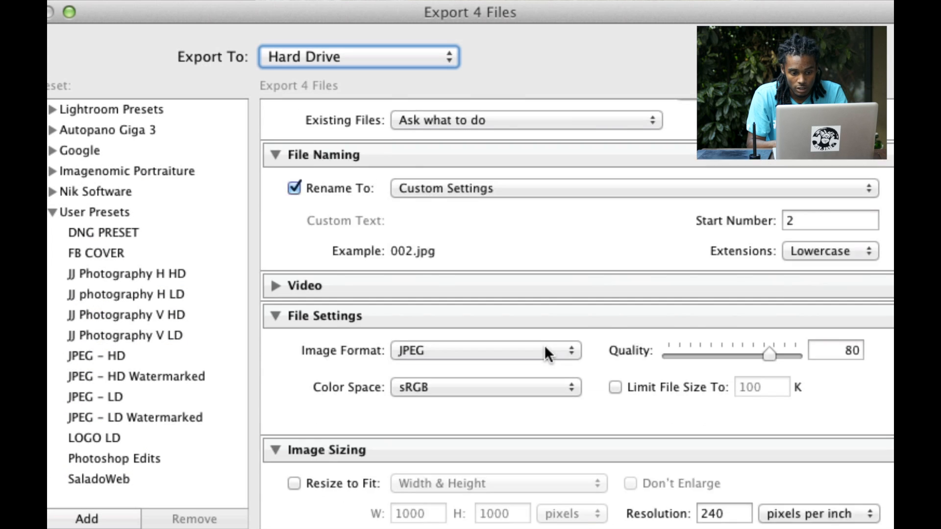
{"action": "left_click", "coordinate": [810, 252]}
{"action": "type", "text": "11"}
{"action": "key", "text": "BackSpace"}
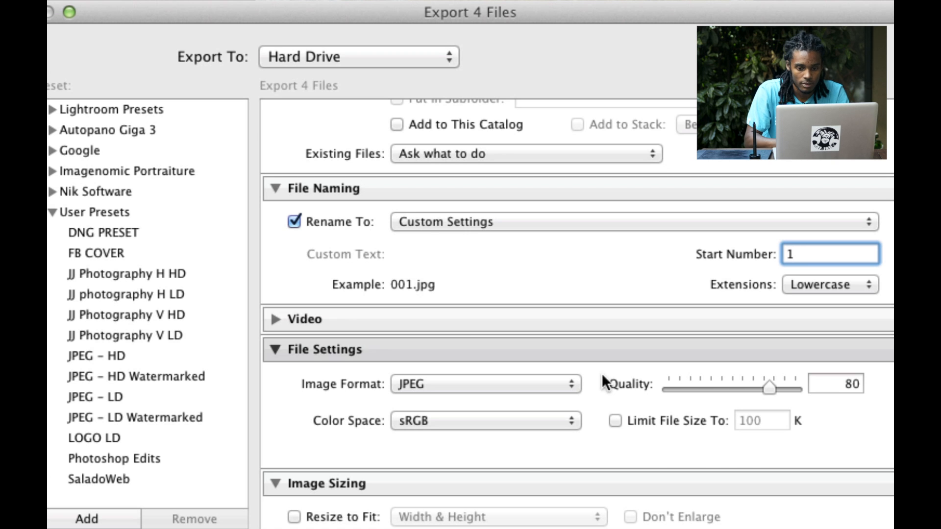
Review the remaining export settings and export the photos to the JPEG folder inside EASY-PIX's Levitation folder.
{"action": "scroll", "coordinate": [652, 420], "scroll_direction": "up", "scroll_amount": 3}
{"action": "scroll", "coordinate": [652, 420], "scroll_direction": "down", "scroll_amount": 8}
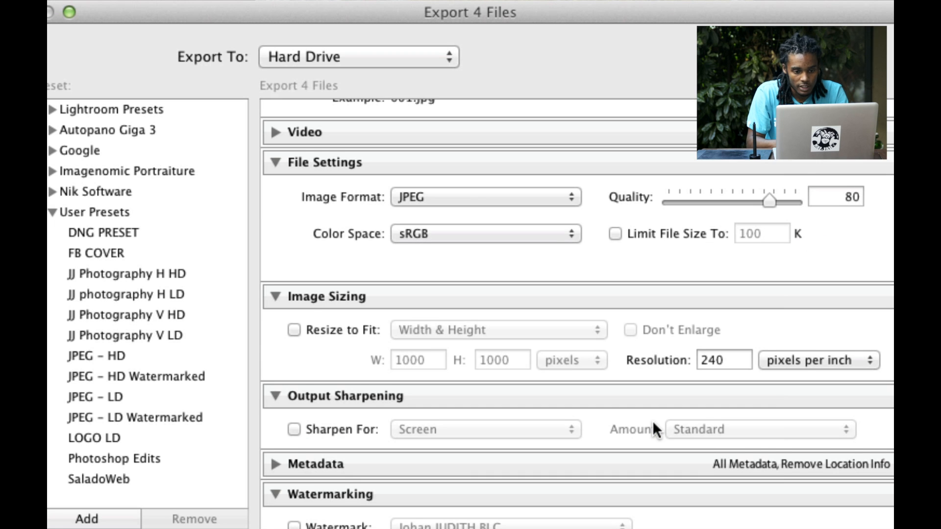
{"action": "scroll", "coordinate": [651, 421], "scroll_direction": "down", "scroll_amount": 1}
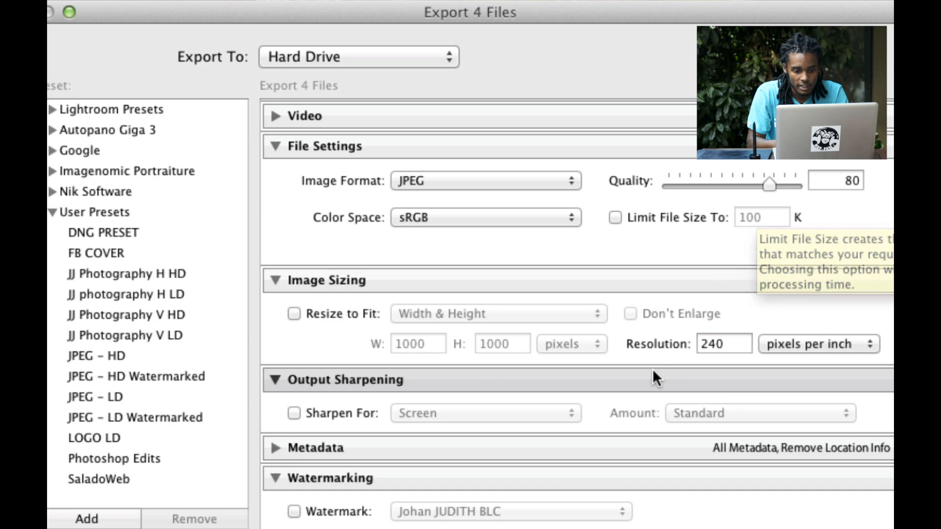
{"action": "scroll", "coordinate": [652, 371], "scroll_direction": "down", "scroll_amount": 6}
{"action": "scroll", "coordinate": [652, 368], "scroll_direction": "up", "scroll_amount": 4}
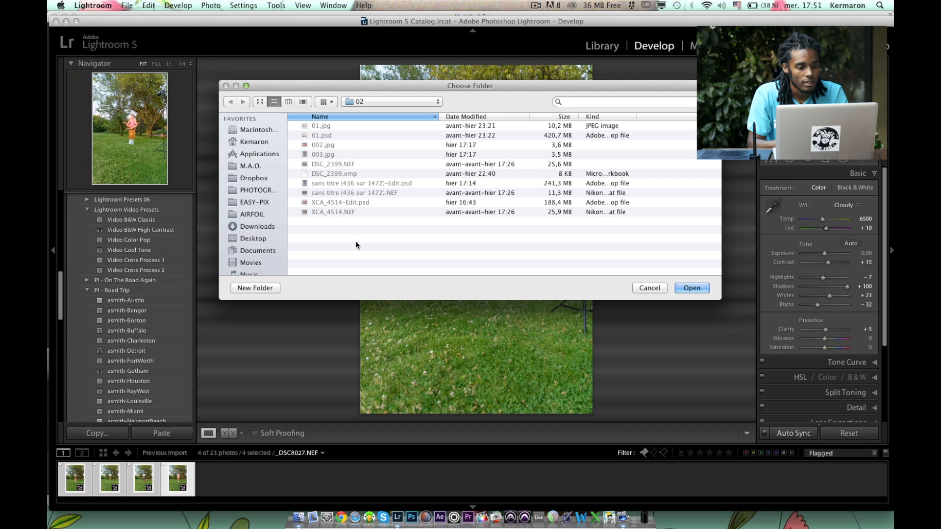
{"action": "left_click", "coordinate": [254, 202]}
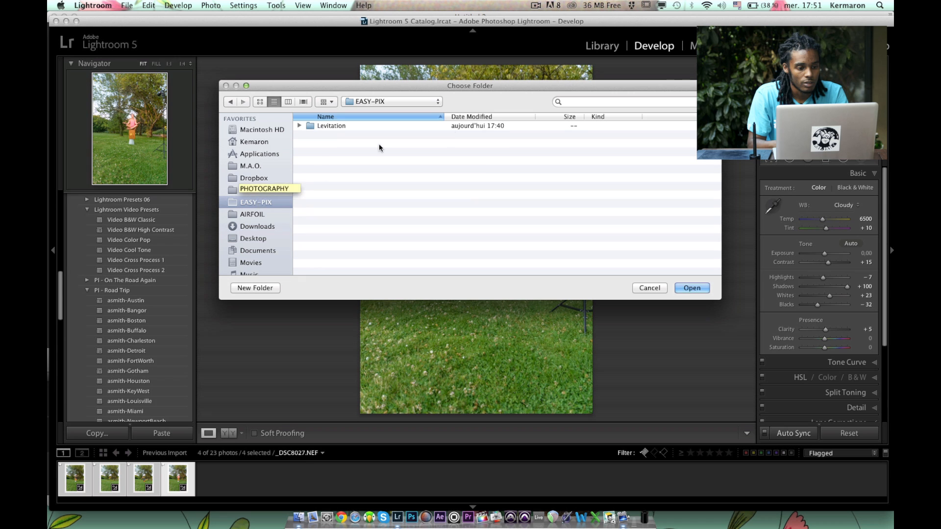
{"action": "left_click", "coordinate": [330, 125]}
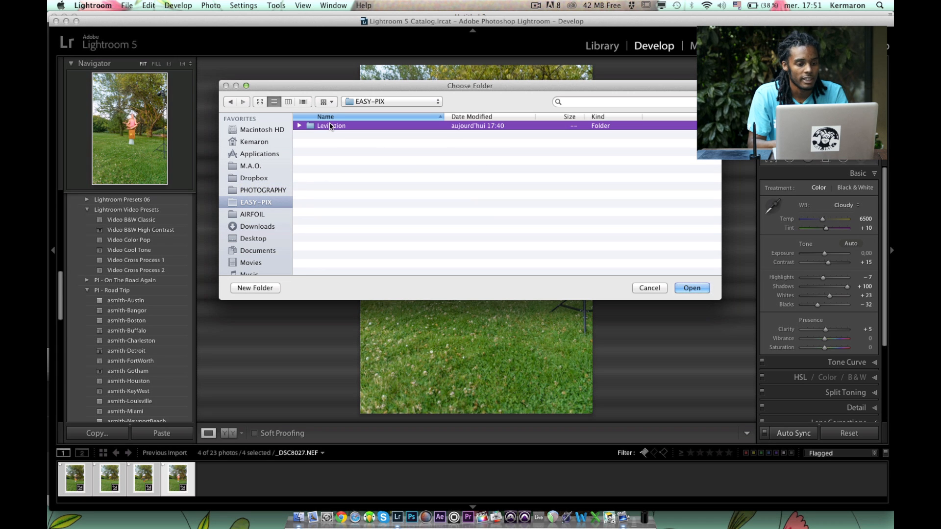
{"action": "left_click", "coordinate": [299, 126]}
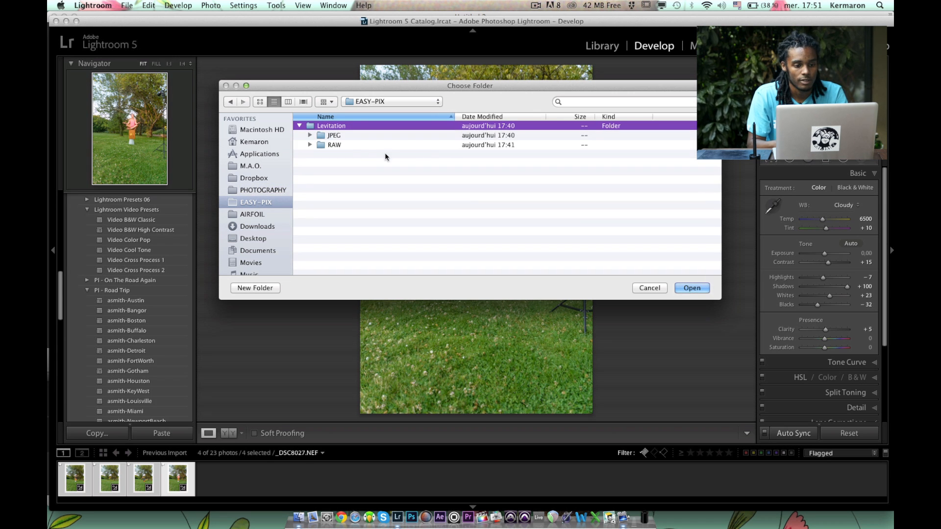
{"action": "double_click", "coordinate": [335, 136]}
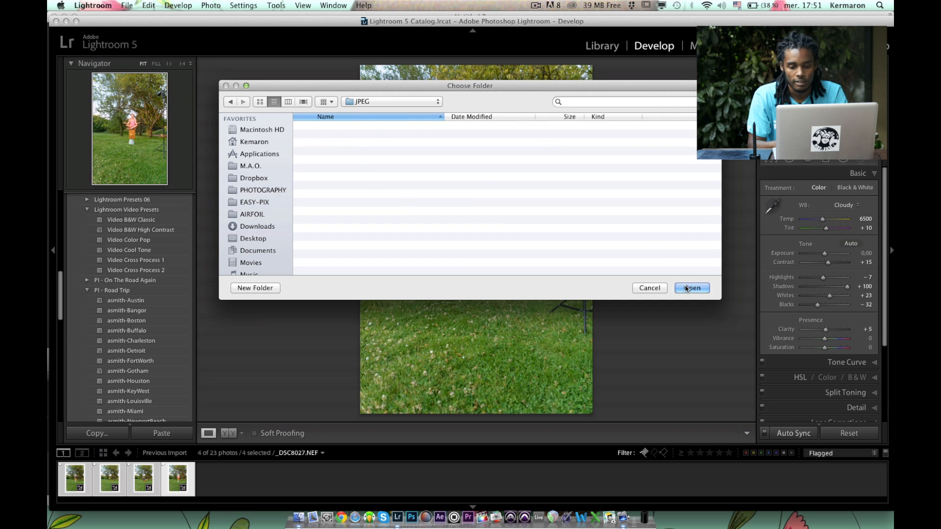
{"action": "left_click", "coordinate": [691, 288]}
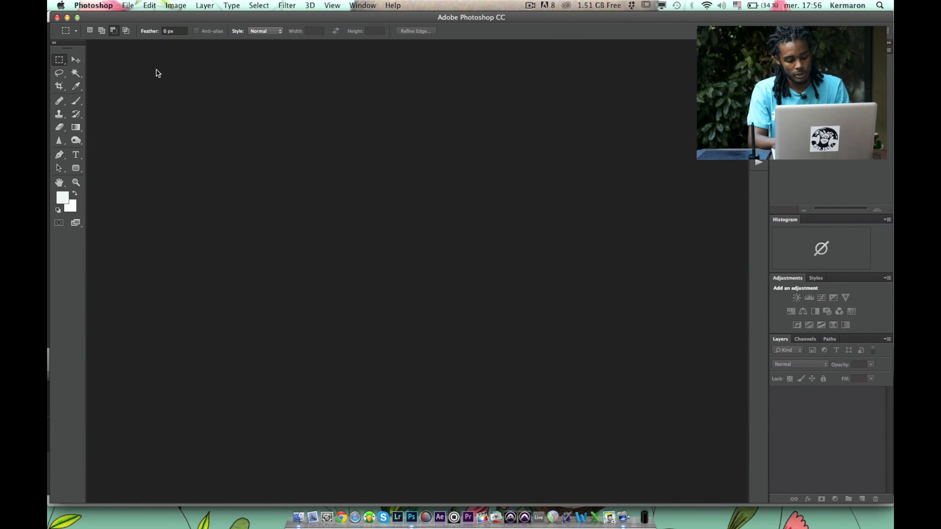
In Photoshop, start Load Files into Stack and set the source to Folder.
{"action": "left_click", "coordinate": [126, 5]}
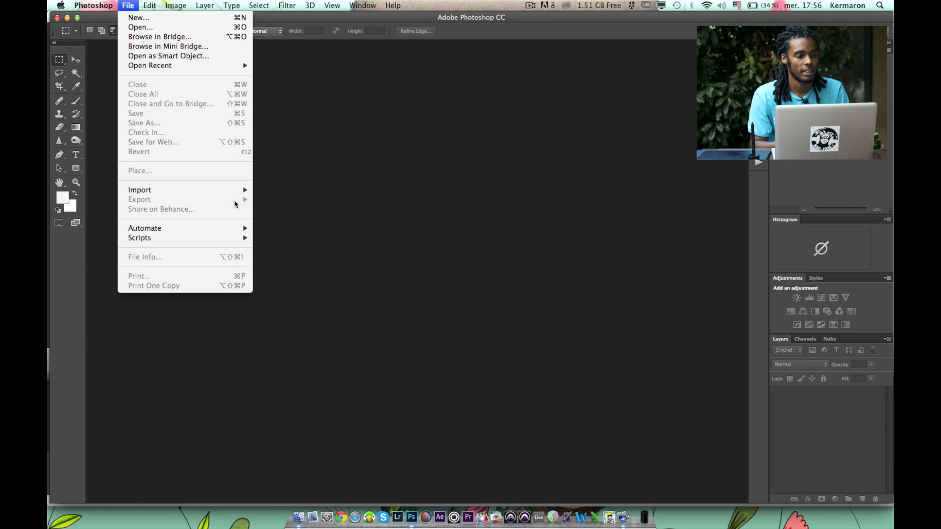
{"action": "mouse_move", "coordinate": [242, 238]}
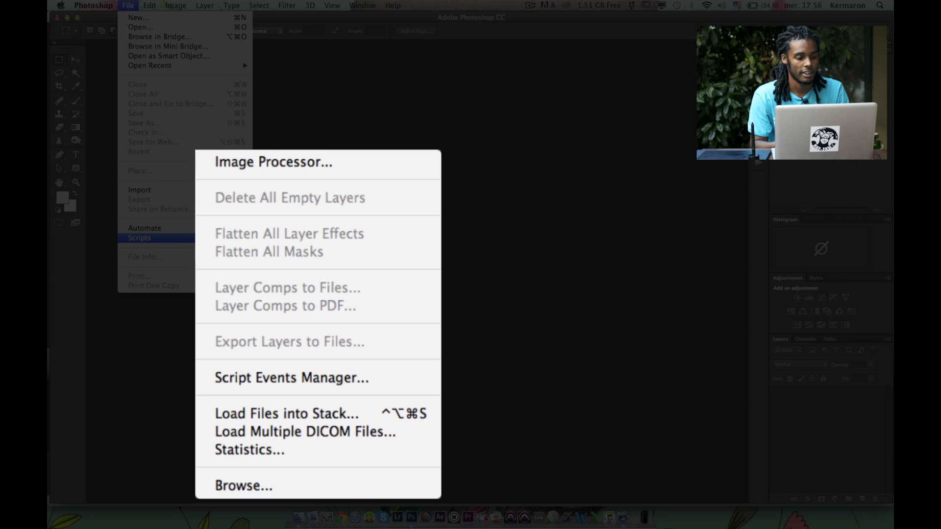
{"action": "left_click", "coordinate": [304, 416]}
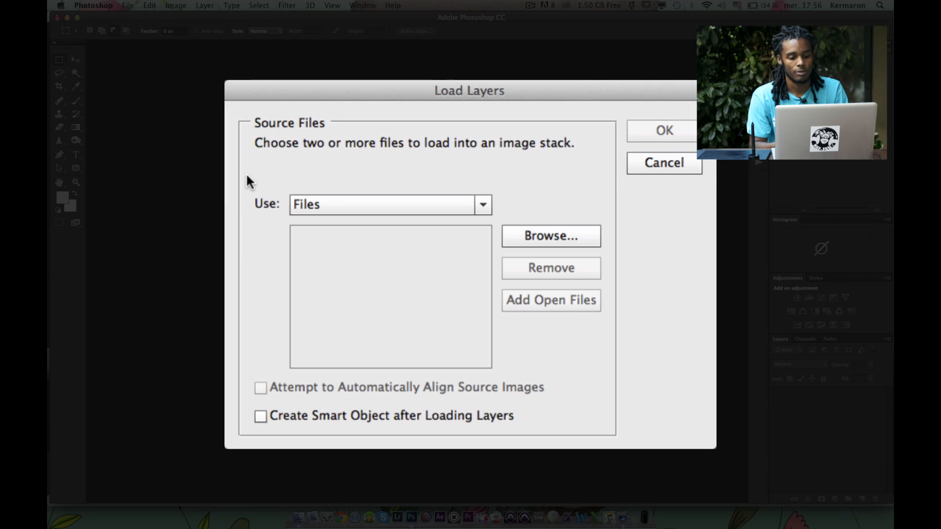
{"action": "left_click", "coordinate": [428, 208]}
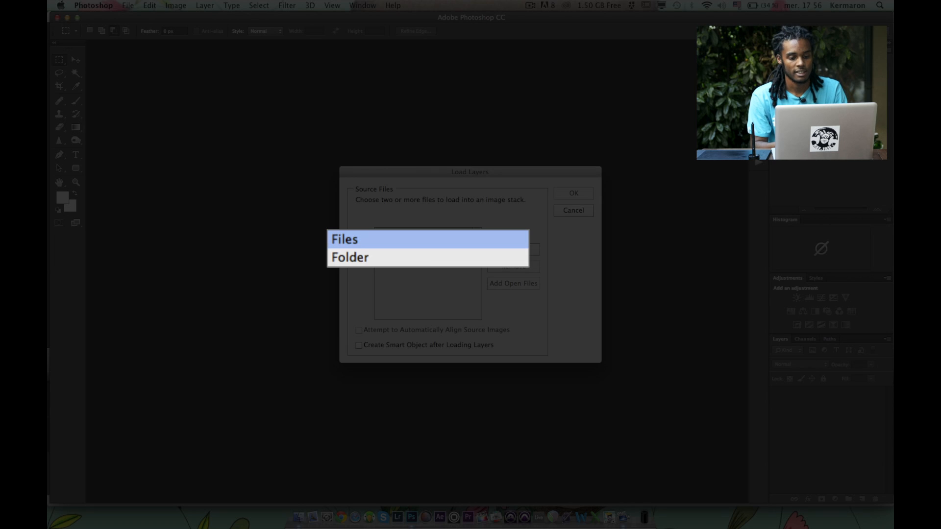
{"action": "left_click", "coordinate": [444, 257]}
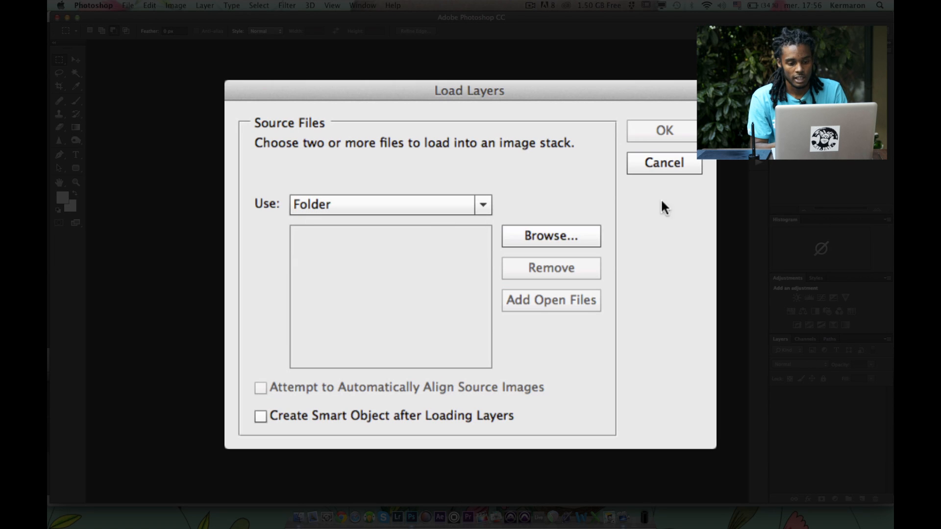
Choose the JPEG folder inside EASY-PIX's Levitation folder and load its images as layers.
{"action": "left_click", "coordinate": [574, 232]}
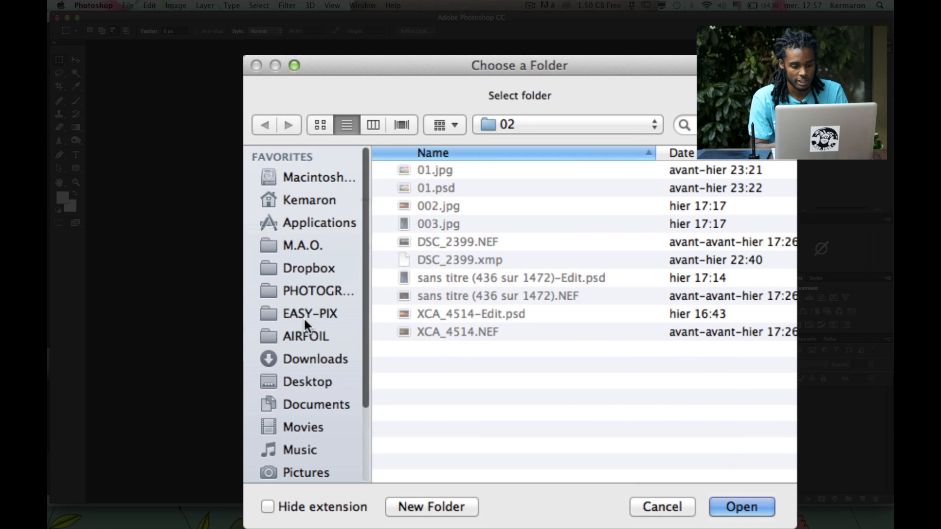
{"action": "left_click", "coordinate": [304, 316]}
{"action": "left_click", "coordinate": [438, 169]}
{"action": "left_click", "coordinate": [442, 189]}
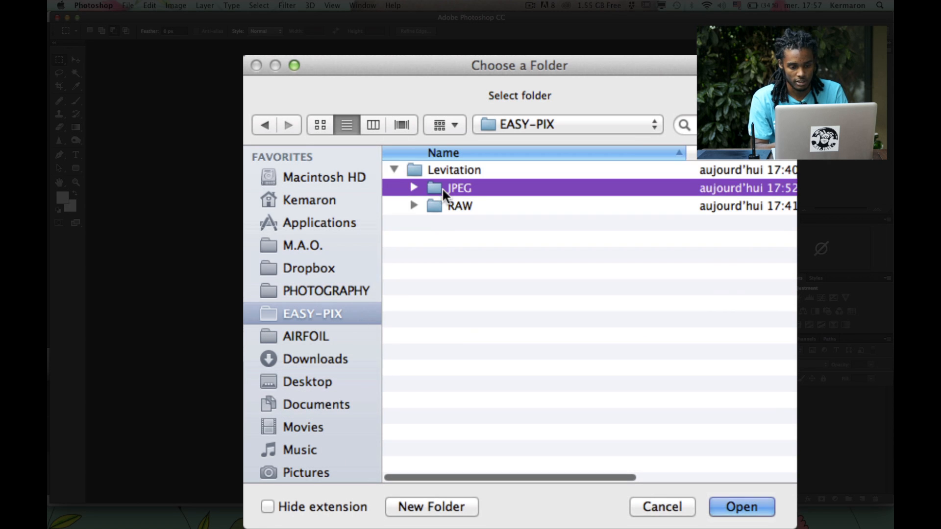
{"action": "left_click", "coordinate": [745, 511]}
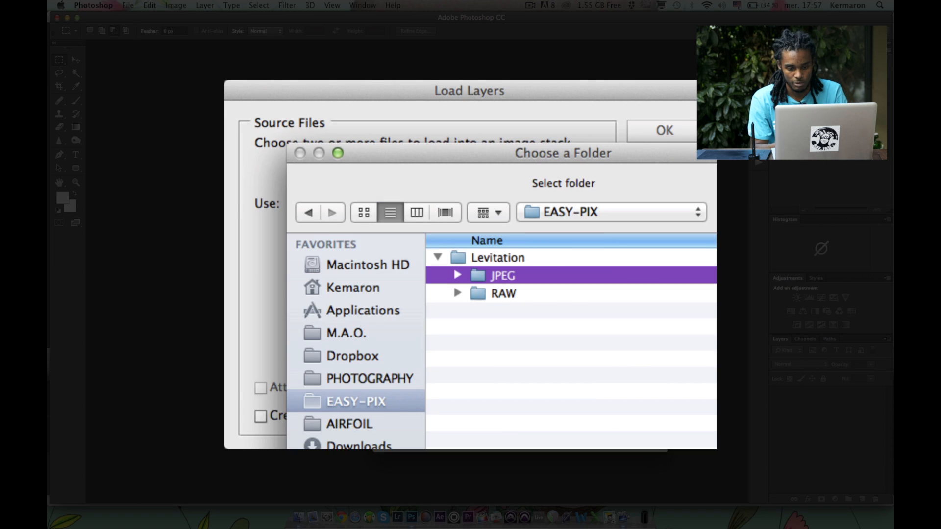
{"action": "left_click", "coordinate": [662, 131]}
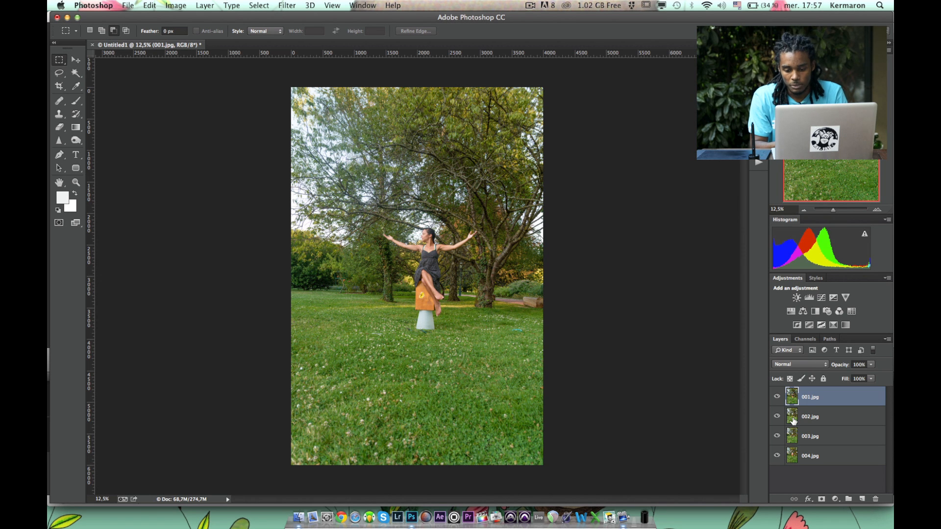
Check the empty background photo beneath 001.jpg and move the 002.jpg layer to the bottom of the stack.
{"action": "left_click", "coordinate": [786, 415]}
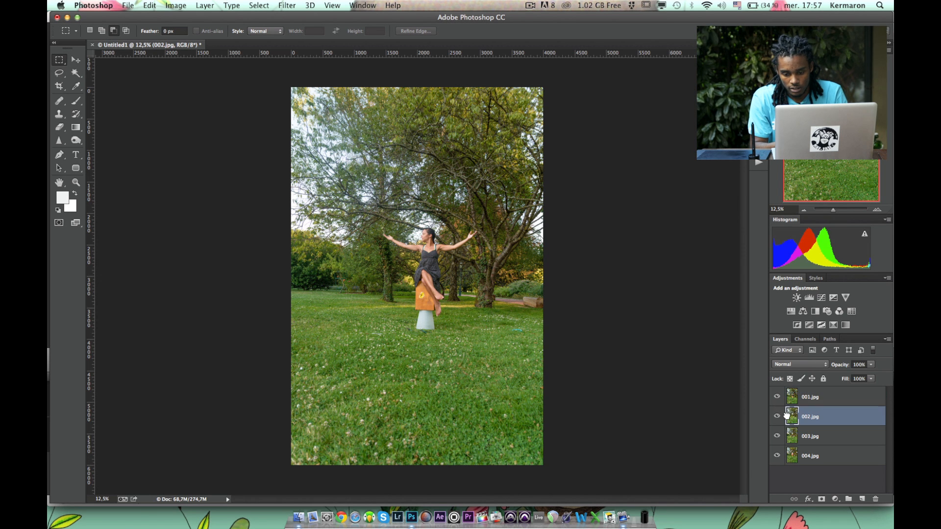
{"action": "left_click", "coordinate": [775, 398]}
{"action": "left_click", "coordinate": [777, 399]}
{"action": "left_click_drag", "start_coordinate": [793, 420], "coordinate": [797, 467]}
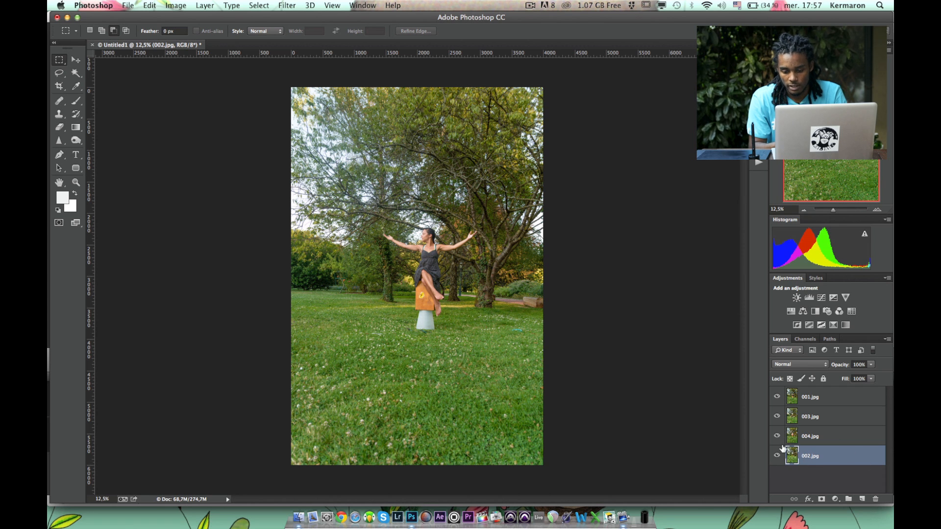
Hide layers 001.jpg, 003.jpg and 004.jpg one after another to inspect each photo, and show 001.jpg again.
{"action": "left_click", "coordinate": [776, 398]}
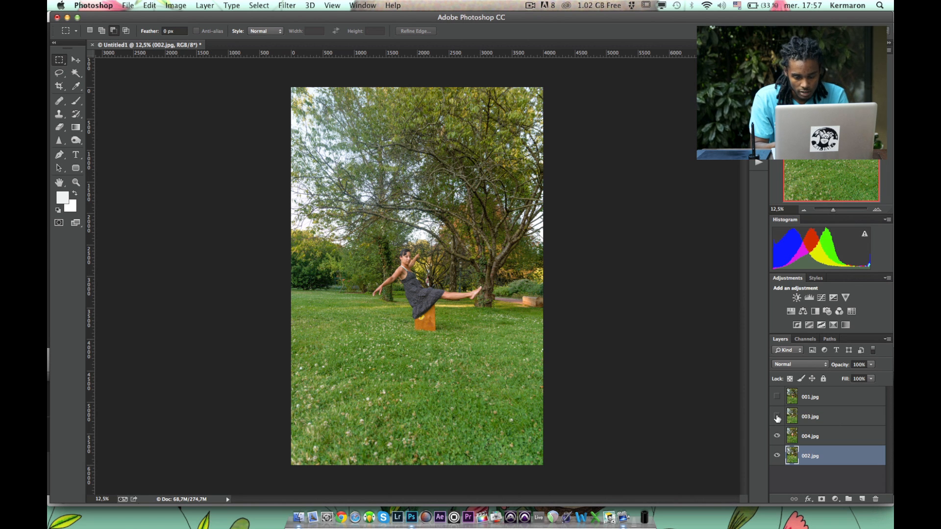
{"action": "left_click", "coordinate": [777, 416]}
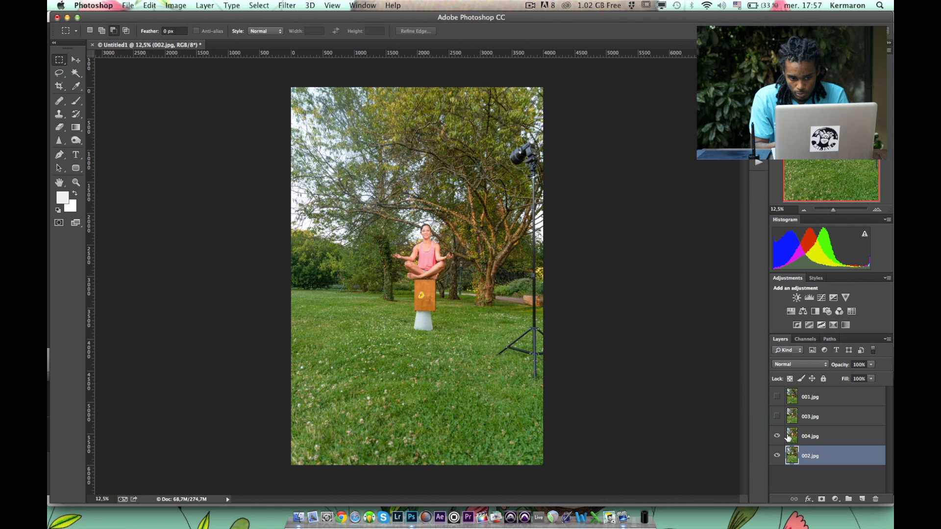
{"action": "left_click", "coordinate": [776, 436]}
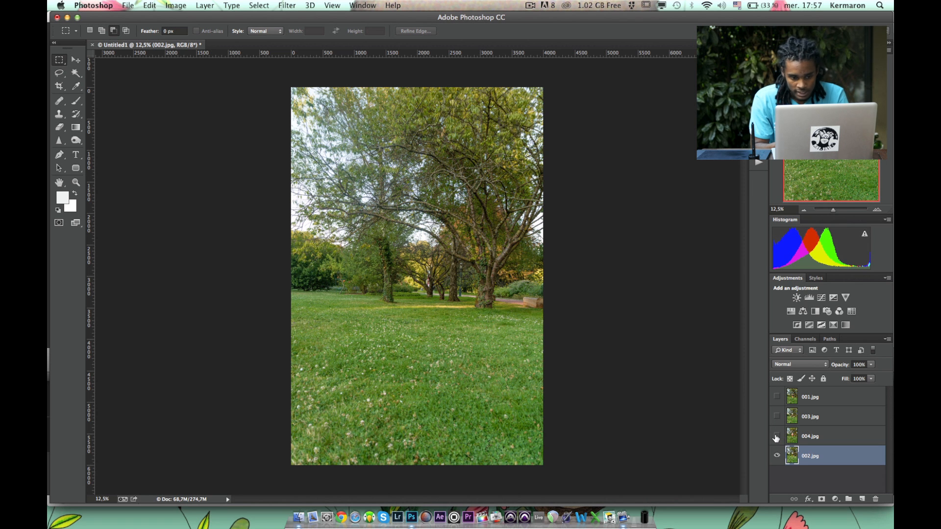
{"action": "left_click", "coordinate": [776, 398]}
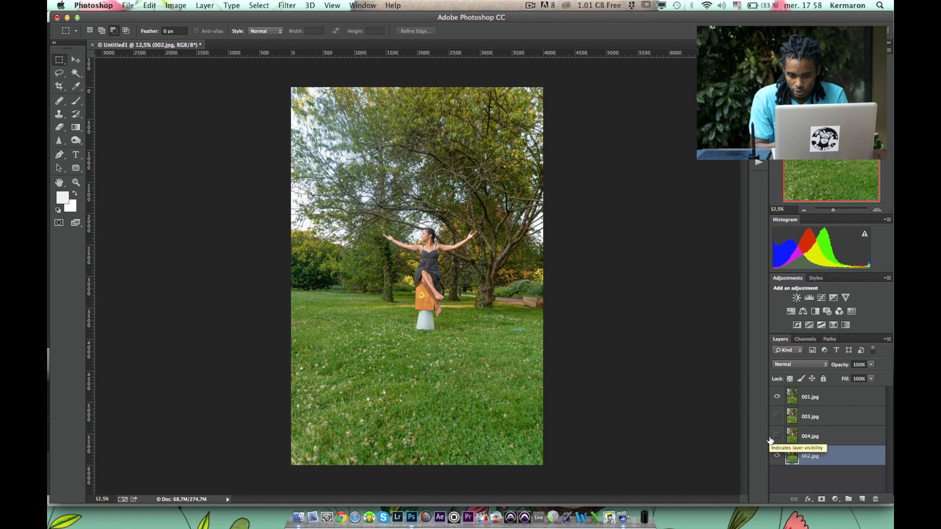
Group the hidden layers 003.jpg and 004.jpg and place the group below 002.jpg.
{"action": "left_click", "coordinate": [792, 420]}
{"action": "left_click", "coordinate": [803, 437], "text": "shift"}
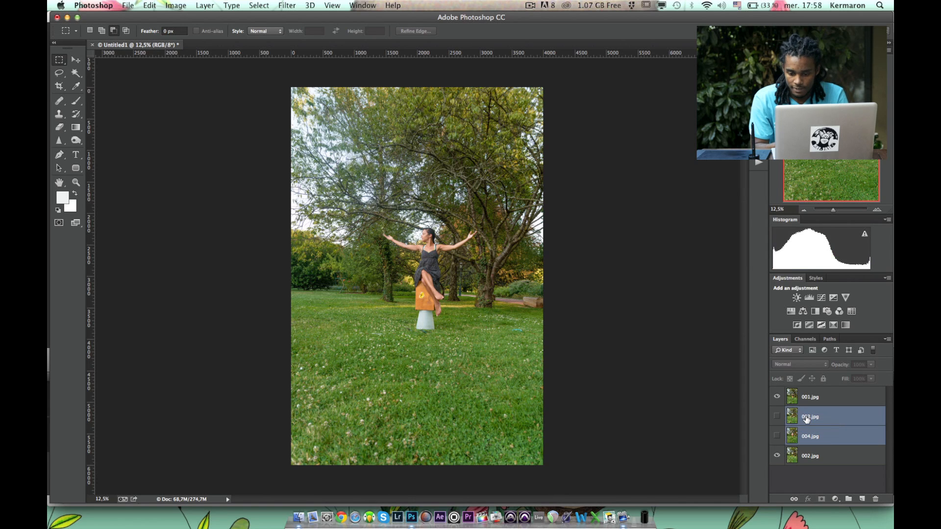
{"action": "key", "text": "super+g"}
{"action": "left_click_drag", "start_coordinate": [795, 413], "coordinate": [794, 436]}
Select the 001.jpg and 002.jpg layers together and align them with Auto-Align Layers.
{"action": "left_click", "coordinate": [793, 416]}
{"action": "key", "text": "super+a"}
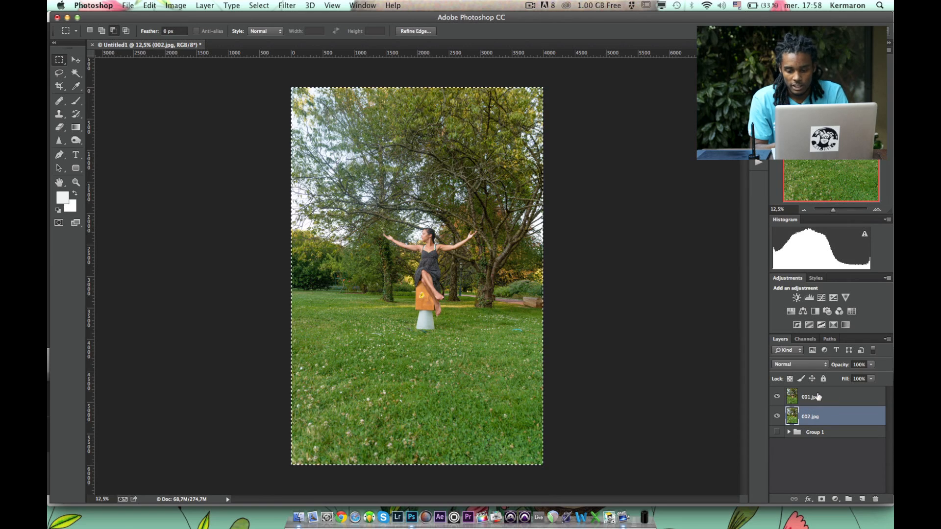
{"action": "left_click", "coordinate": [793, 395], "text": "shift"}
{"action": "key", "text": "super+d"}
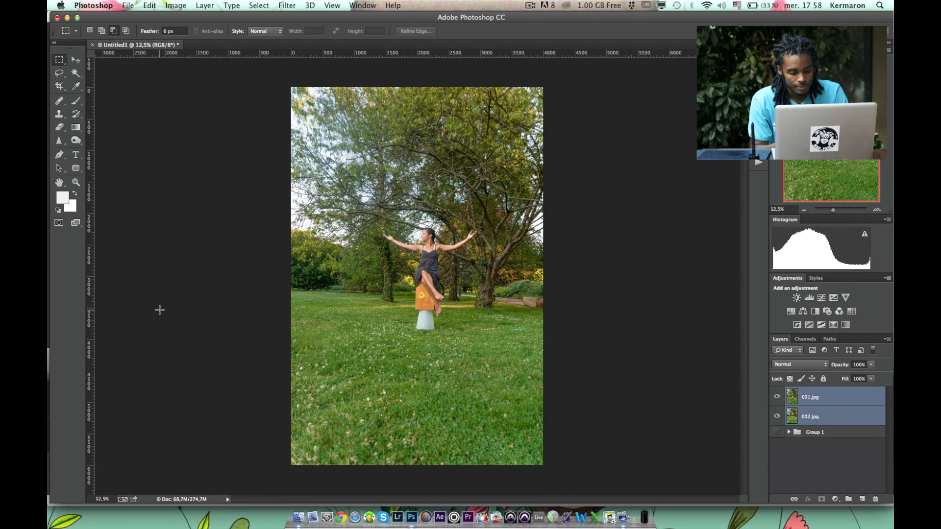
{"action": "key", "text": "ctrl+Up"}
{"action": "left_click", "coordinate": [305, 196]}
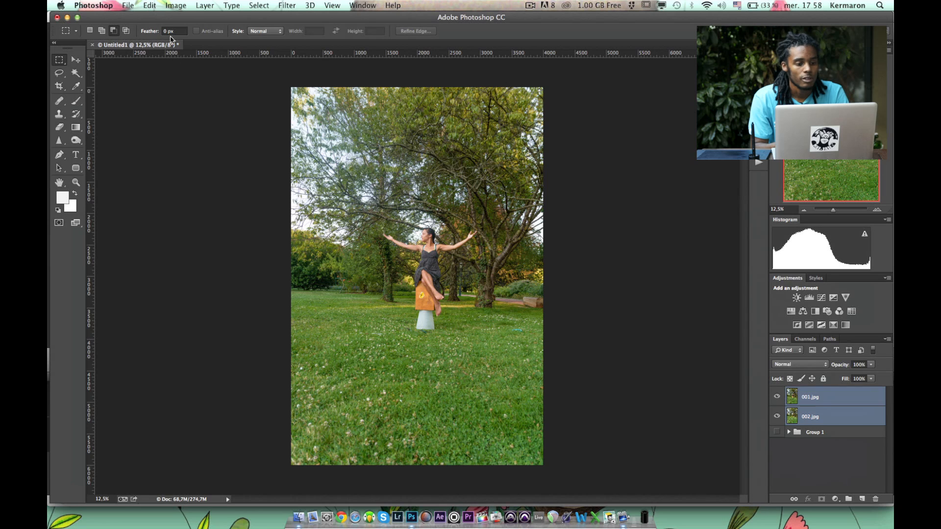
{"action": "left_click", "coordinate": [128, 5]}
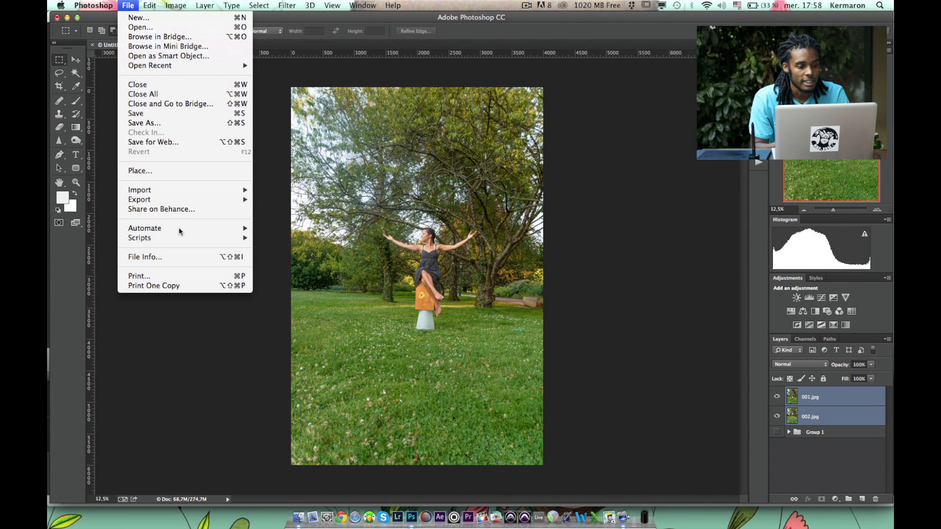
{"action": "mouse_move", "coordinate": [172, 4]}
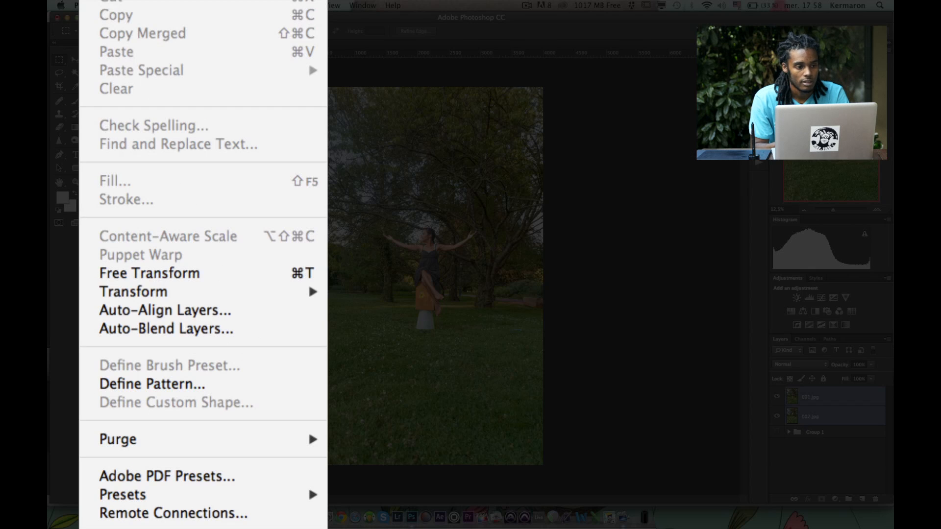
{"action": "left_click", "coordinate": [224, 310]}
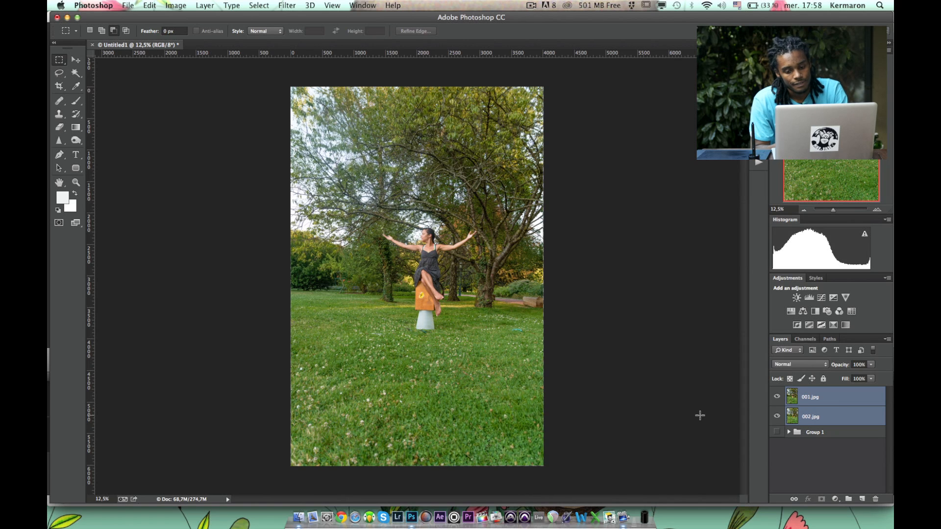
Crop the canvas slightly inside the aligned photos' edges to trim the uneven border on all sides.
{"action": "left_click", "coordinate": [59, 86]}
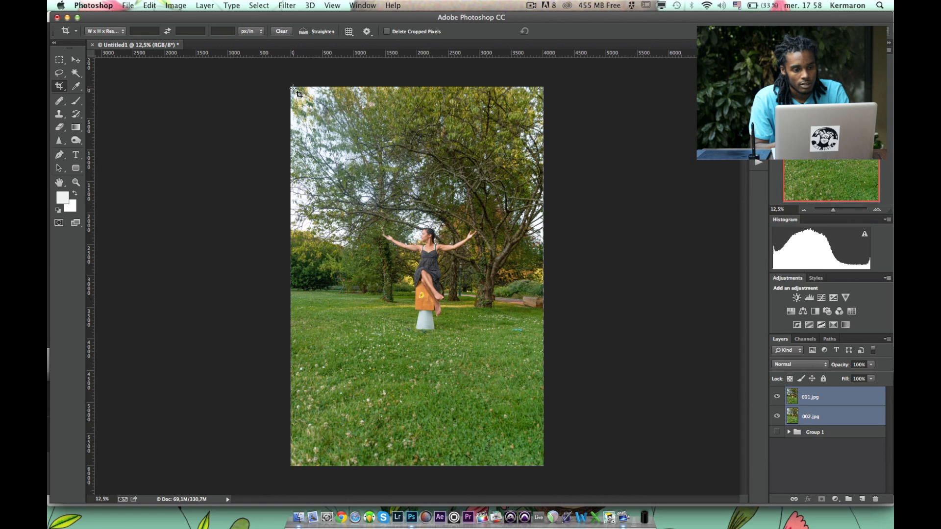
{"action": "left_click_drag", "start_coordinate": [291, 88], "coordinate": [540, 471]}
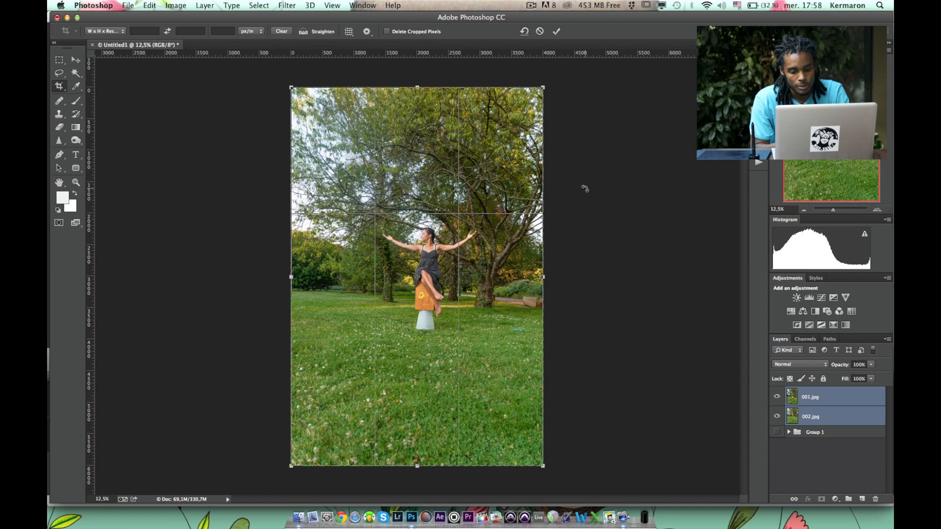
{"action": "mouse_move", "coordinate": [590, 219]}
{"action": "left_mouse_down"}
{"action": "mouse_move", "coordinate": [590, 210]}
{"action": "mouse_move", "coordinate": [588, 219]}
{"action": "left_mouse_up"}
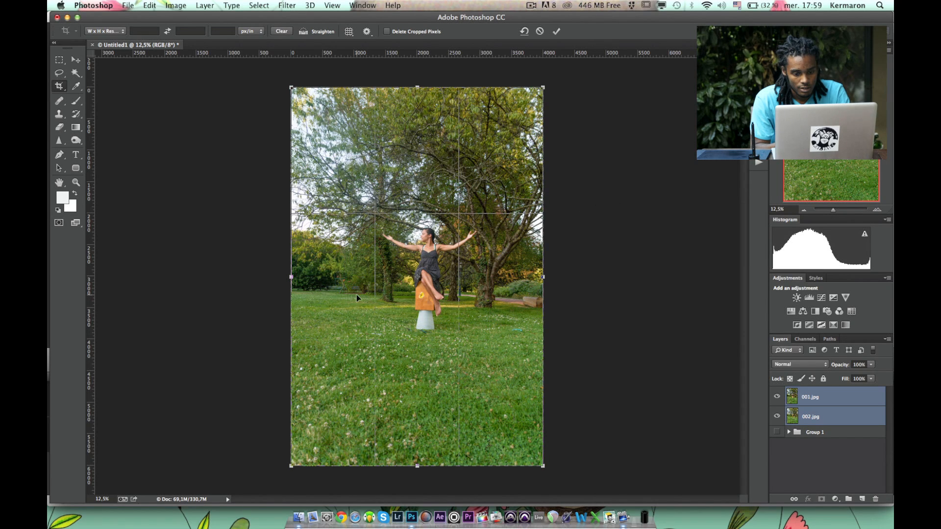
{"action": "left_click_drag", "start_coordinate": [298, 290], "coordinate": [574, 294]}
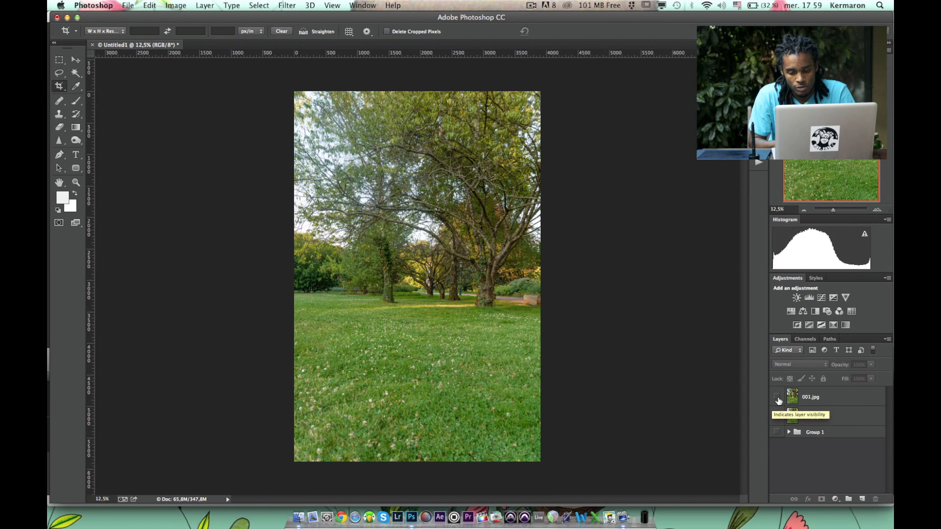
Show the 001.jpg layer again and add a black layer mask that hides its whole content.
{"action": "left_click", "coordinate": [779, 399]}
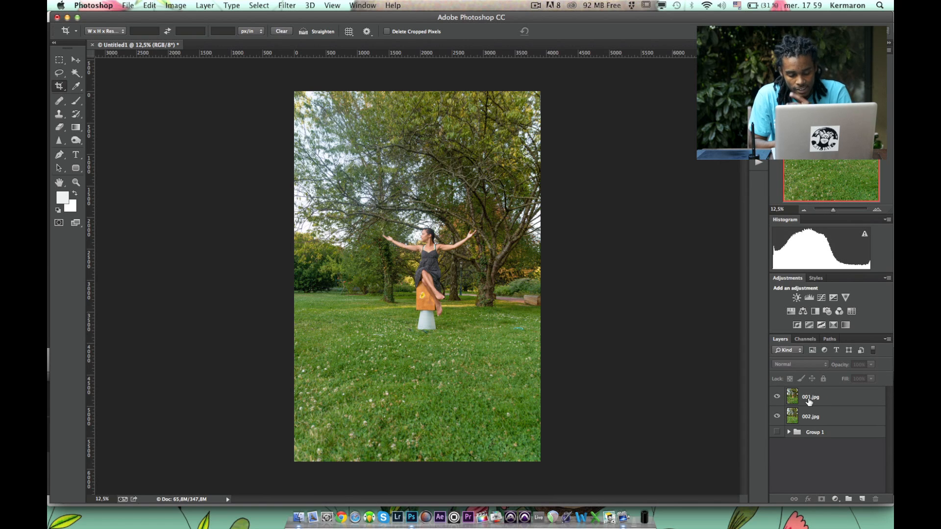
{"action": "left_click", "coordinate": [809, 401]}
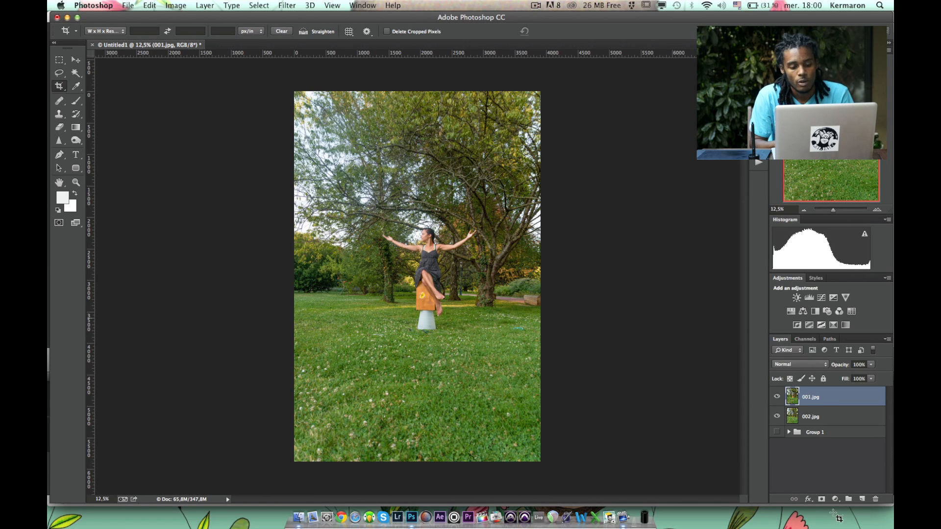
{"action": "key", "text": "alt"}
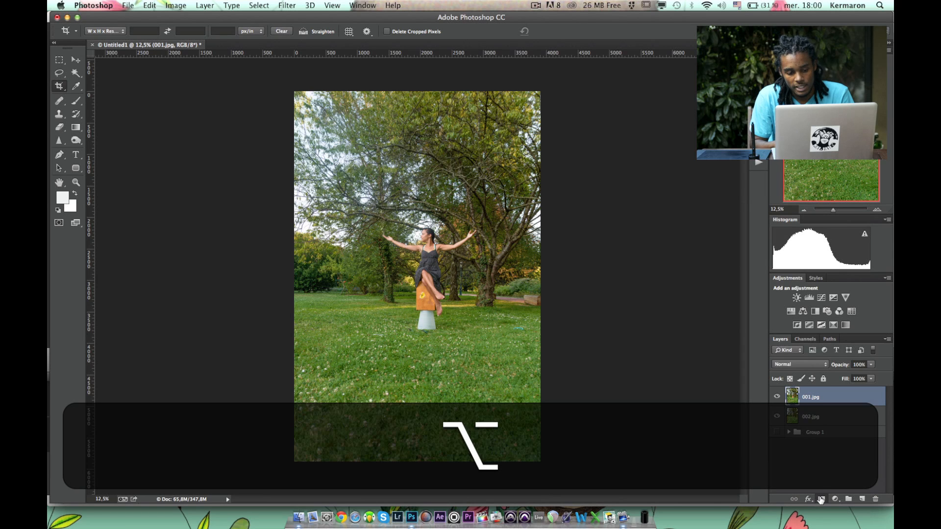
{"action": "left_click", "coordinate": [821, 500], "text": "alt"}
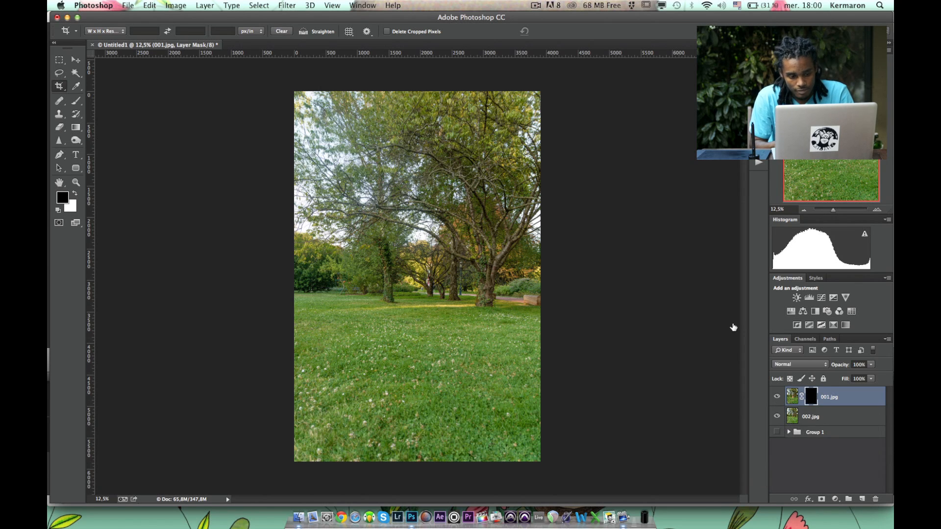
Paint white on the 001.jpg mask with a soft 356 px brush to reveal the woman's body, arms and legs.
{"action": "key", "text": "b"}
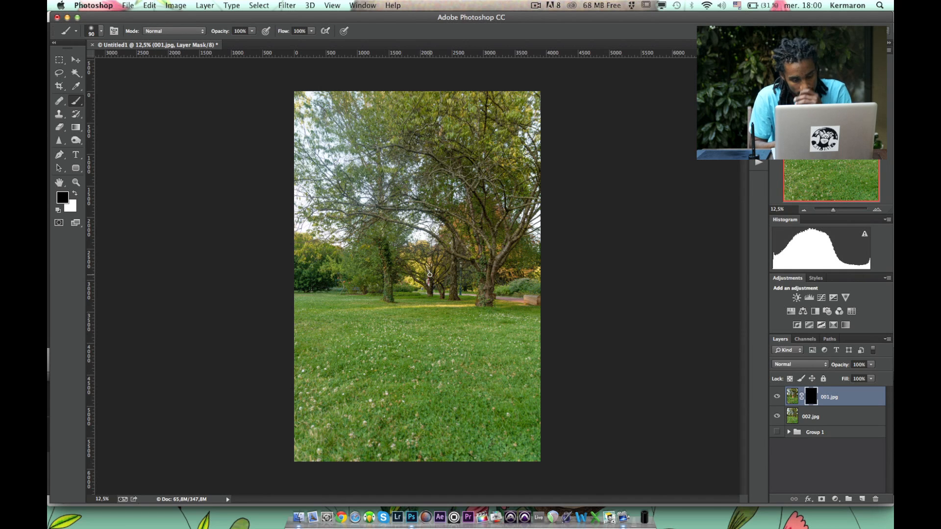
{"action": "left_click_drag", "start_coordinate": [415, 300], "coordinate": [440, 308]}
{"action": "mouse_move", "coordinate": [445, 268]}
{"action": "left_mouse_down"}
{"action": "mouse_move", "coordinate": [454, 282]}
{"action": "mouse_move", "coordinate": [464, 242]}
{"action": "mouse_move", "coordinate": [475, 264]}
{"action": "mouse_move", "coordinate": [474, 249]}
{"action": "mouse_move", "coordinate": [438, 275]}
{"action": "left_mouse_up"}
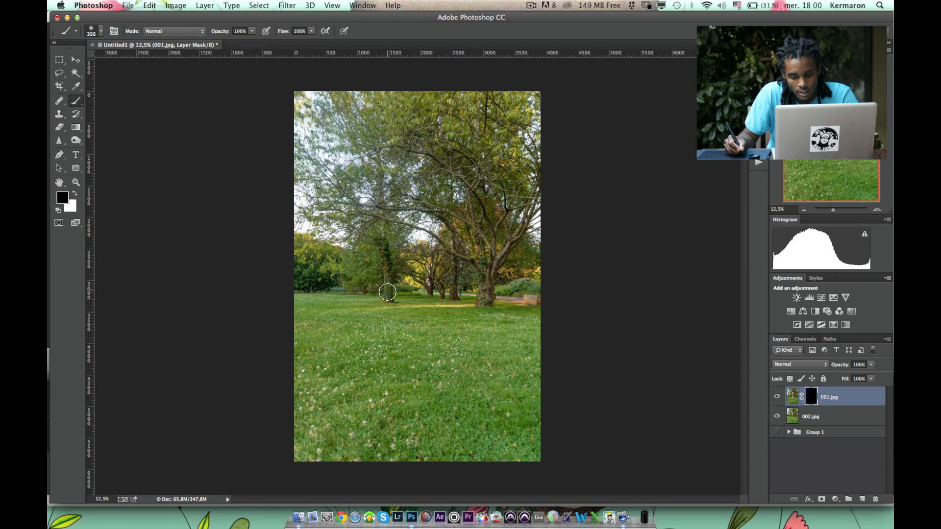
{"action": "key", "text": "x"}
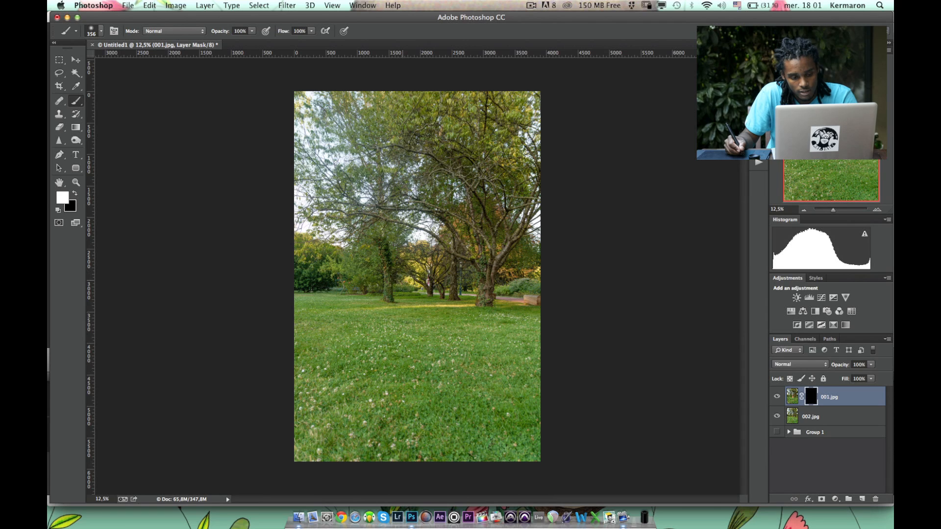
{"action": "mouse_move", "coordinate": [396, 278]}
{"action": "left_mouse_down"}
{"action": "mouse_move", "coordinate": [423, 273]}
{"action": "mouse_move", "coordinate": [422, 287]}
{"action": "mouse_move", "coordinate": [447, 257]}
{"action": "mouse_move", "coordinate": [385, 235]}
{"action": "mouse_move", "coordinate": [394, 218]}
{"action": "mouse_move", "coordinate": [448, 241]}
{"action": "mouse_move", "coordinate": [486, 229]}
{"action": "left_mouse_up"}
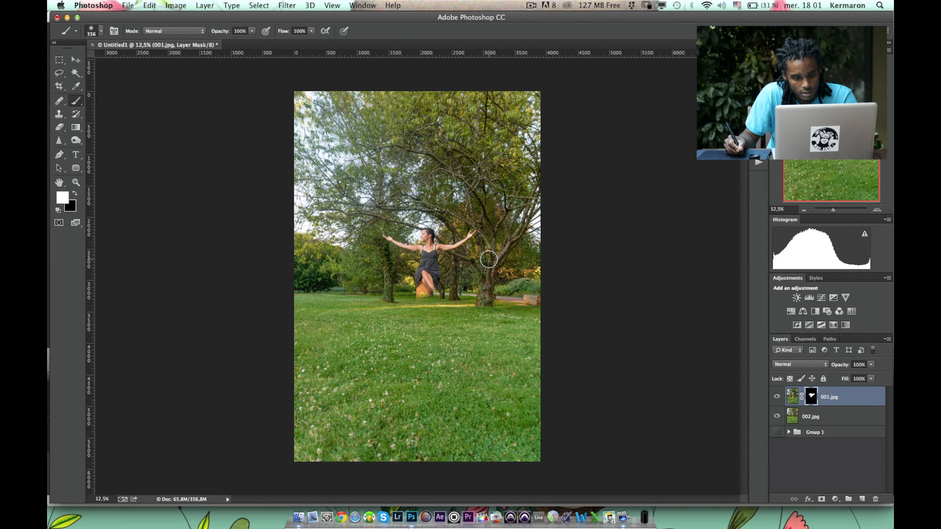
{"action": "left_click_drag", "start_coordinate": [428, 292], "coordinate": [445, 308]}
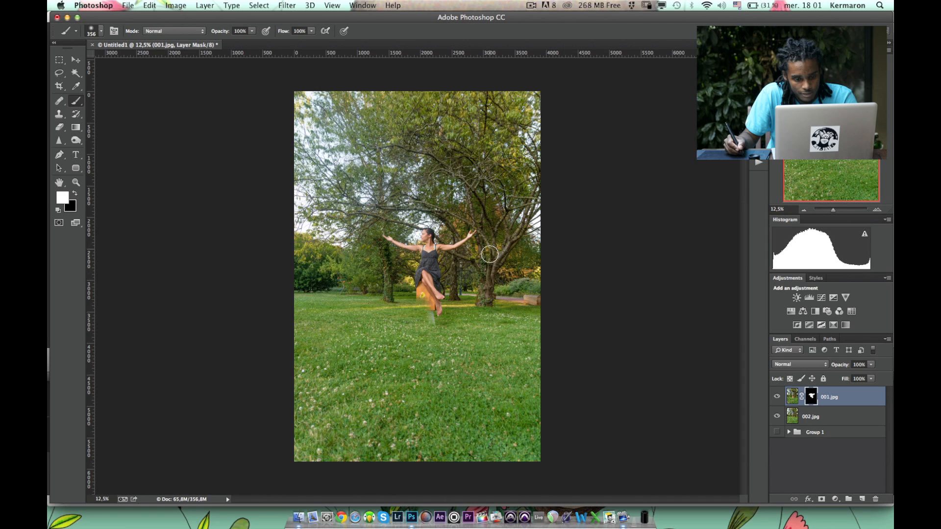
{"action": "key", "text": "alt"}
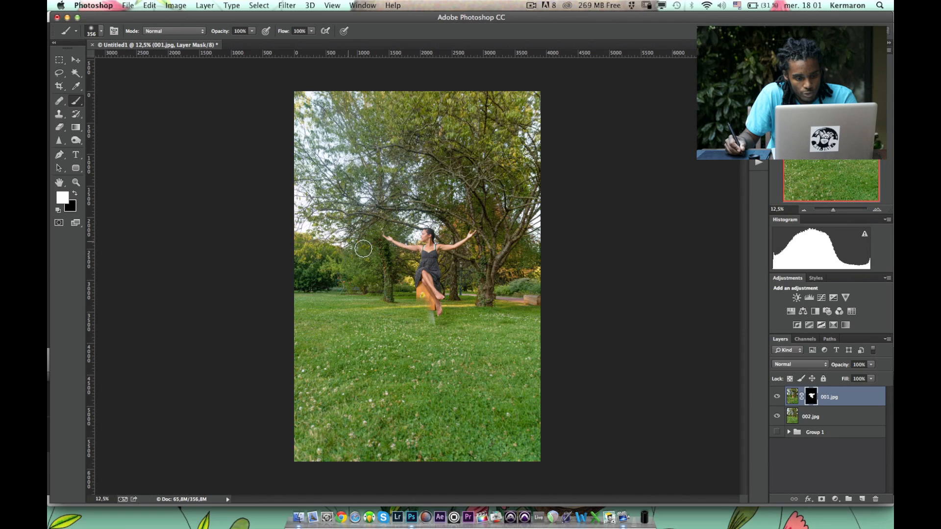
Paint black on the mask with a 110 px brush to hide most of the orange stool beside the woman's legs.
{"action": "key", "text": "super+equal"}
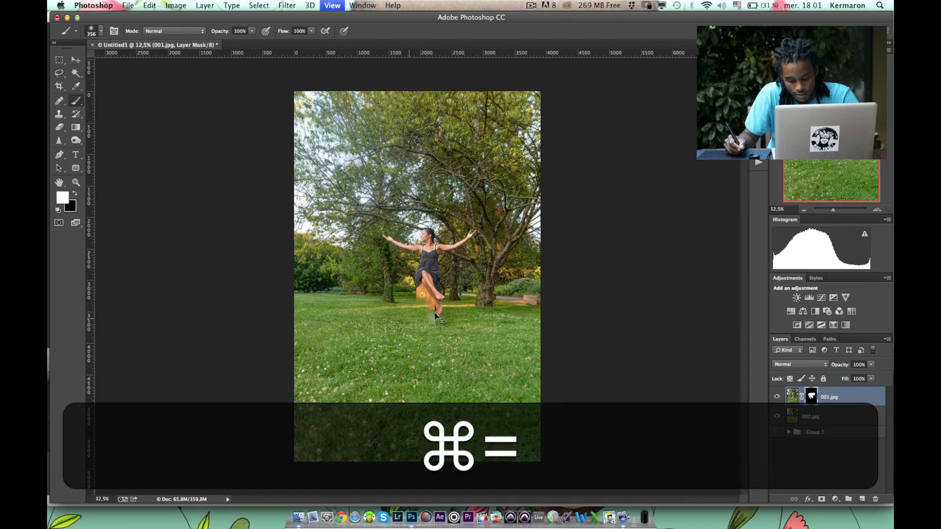
{"action": "key", "text": "super+equal"}
{"action": "key", "text": "super+equal"}
{"action": "key", "text": "super+equal"}
{"action": "key", "text": "super+equal"}
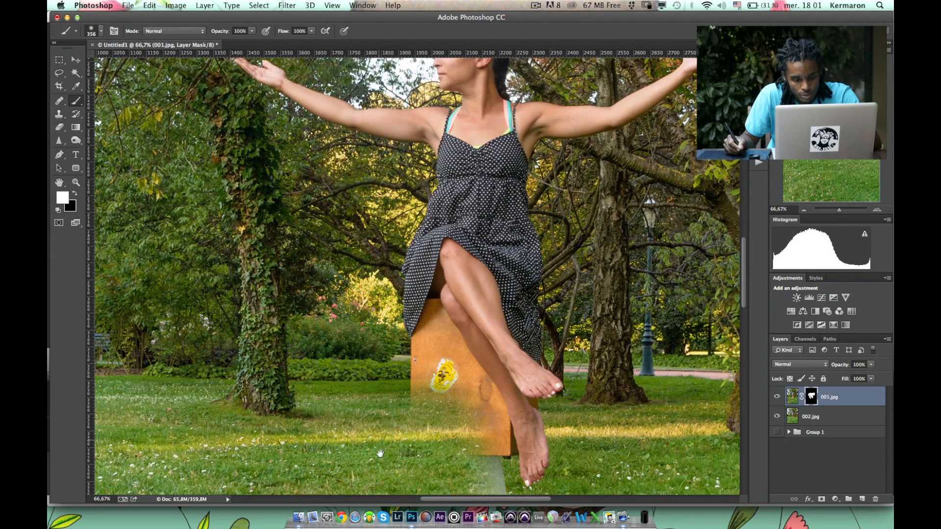
{"action": "mouse_move", "coordinate": [433, 401]}
{"action": "left_mouse_down"}
{"action": "mouse_move", "coordinate": [428, 256]}
{"action": "mouse_move", "coordinate": [430, 328]}
{"action": "mouse_move", "coordinate": [419, 282]}
{"action": "left_mouse_up"}
{"action": "mouse_move", "coordinate": [482, 418]}
{"action": "left_mouse_down"}
{"action": "mouse_move", "coordinate": [437, 422]}
{"action": "mouse_move", "coordinate": [428, 405]}
{"action": "left_mouse_up"}
{"action": "mouse_move", "coordinate": [482, 394]}
{"action": "left_mouse_down"}
{"action": "mouse_move", "coordinate": [474, 414]}
{"action": "mouse_move", "coordinate": [507, 423]}
{"action": "mouse_move", "coordinate": [478, 403]}
{"action": "mouse_move", "coordinate": [470, 359]}
{"action": "left_mouse_up"}
{"action": "key", "text": "x"}
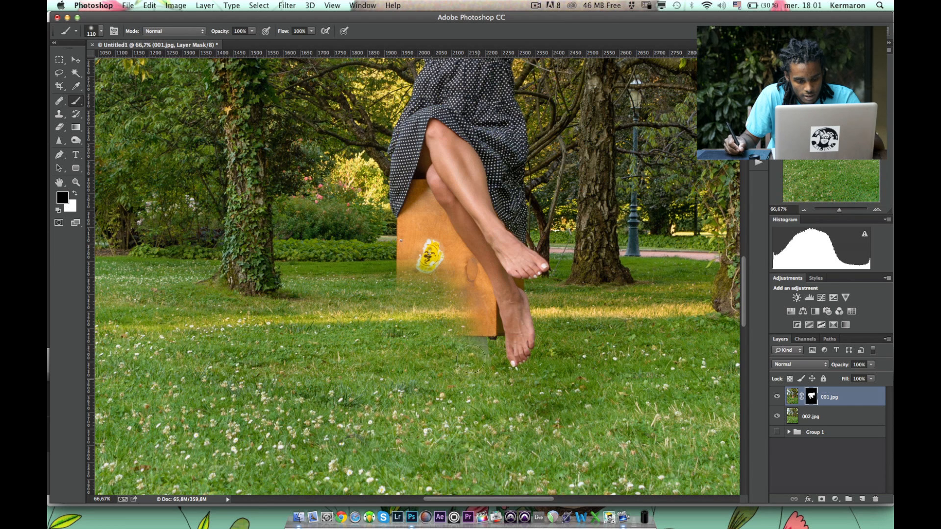
{"action": "mouse_move", "coordinate": [411, 268]}
{"action": "left_mouse_down"}
{"action": "mouse_move", "coordinate": [405, 237]}
{"action": "mouse_move", "coordinate": [470, 294]}
{"action": "mouse_move", "coordinate": [477, 332]}
{"action": "left_mouse_up"}
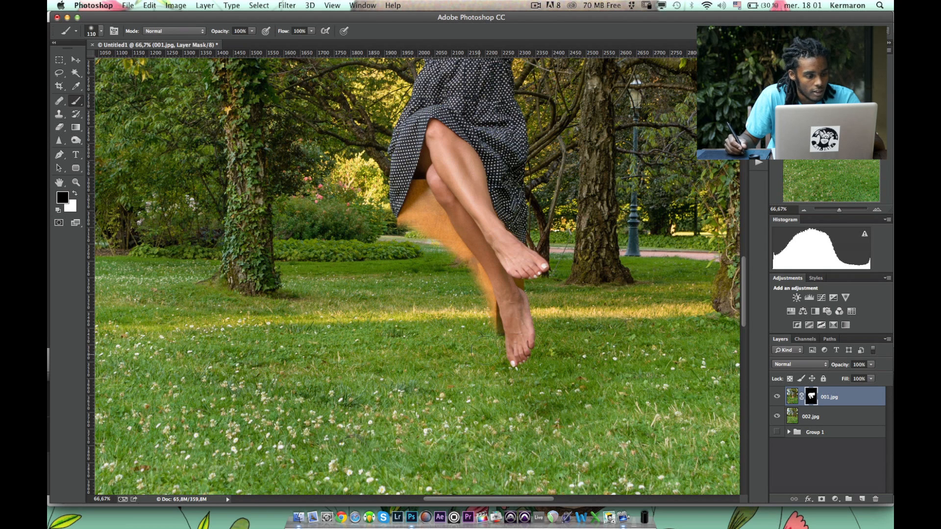
Trace the leftover orange stool along the dress hem, legs and feet with the Pen tool and mask it out.
{"action": "left_click", "coordinate": [60, 155]}
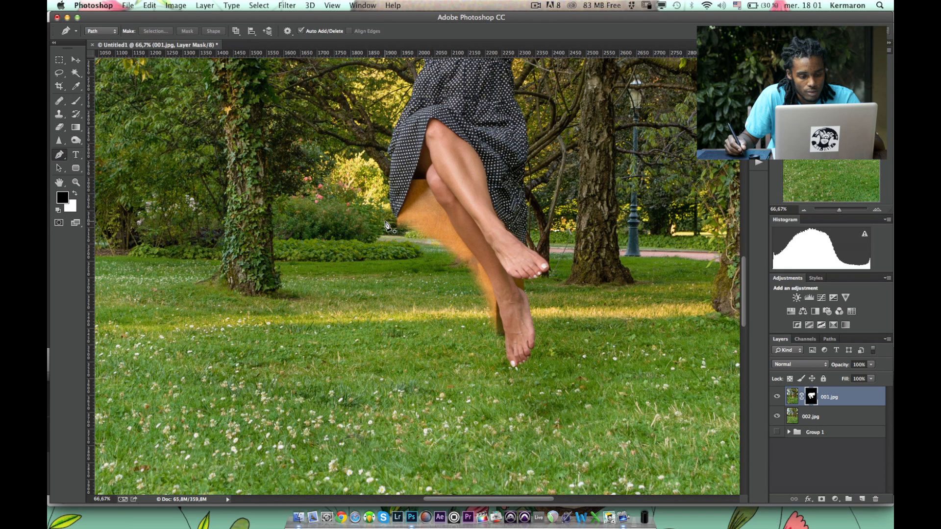
{"action": "left_click_drag", "start_coordinate": [349, 219], "coordinate": [362, 220]}
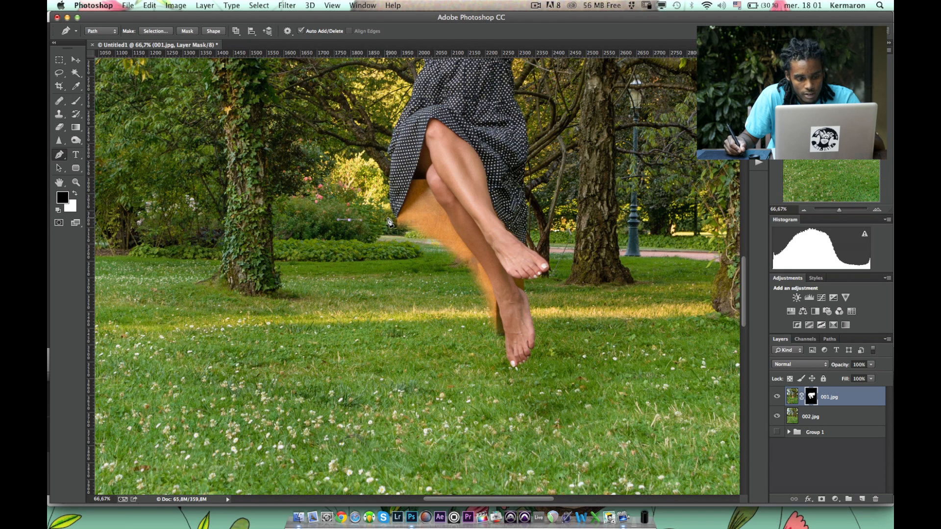
{"action": "left_click", "coordinate": [393, 219]}
{"action": "left_click", "coordinate": [394, 219]}
{"action": "left_click", "coordinate": [410, 181]}
{"action": "left_click", "coordinate": [424, 178]}
{"action": "left_click_drag", "start_coordinate": [446, 212], "coordinate": [453, 220]}
{"action": "left_click_drag", "start_coordinate": [480, 262], "coordinate": [486, 275]}
{"action": "left_click", "coordinate": [480, 261], "text": "alt"}
{"action": "left_click", "coordinate": [494, 296]}
{"action": "left_click_drag", "start_coordinate": [499, 310], "coordinate": [498, 316]}
{"action": "left_click", "coordinate": [385, 343], "text": "super"}
{"action": "key", "text": "alt+super+z"}
{"action": "key", "text": "alt"}
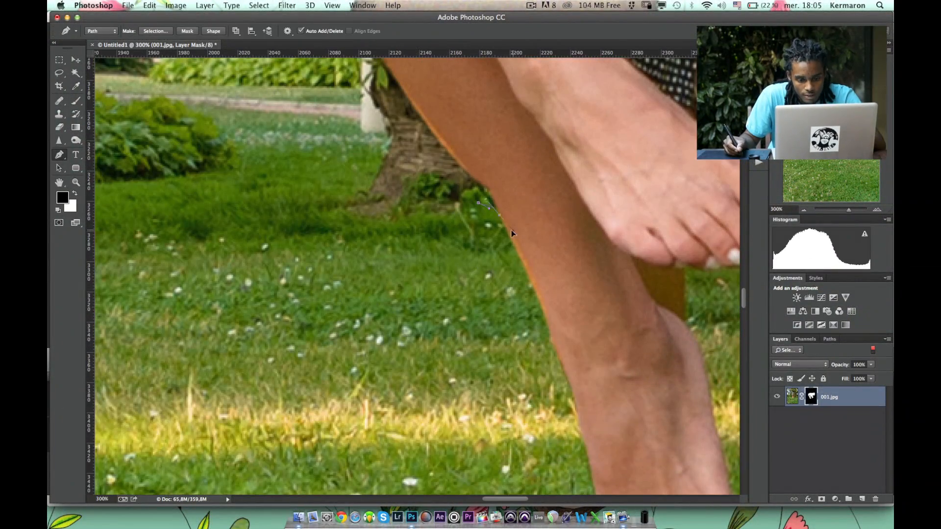
{"action": "key", "text": "alt"}
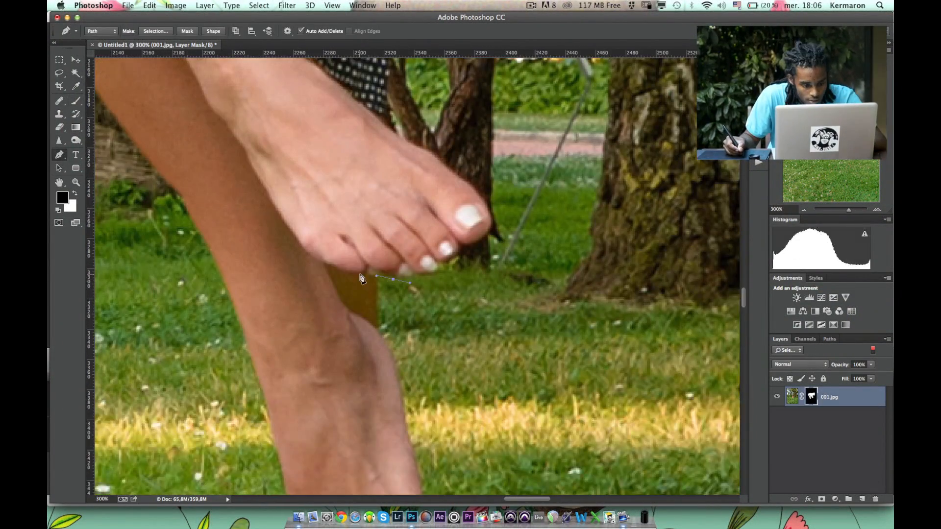
{"action": "key", "text": "super+0"}
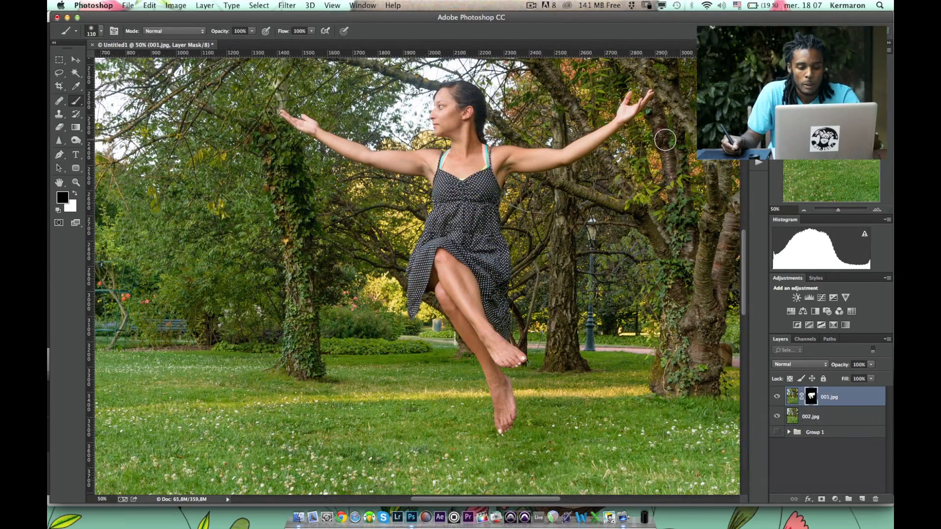
Toggle the visibility of the 001.jpg layer repeatedly to compare the composite with the empty background.
{"action": "key", "text": "super"}
{"action": "key", "text": "super+minus"}
{"action": "key", "text": "super+minus"}
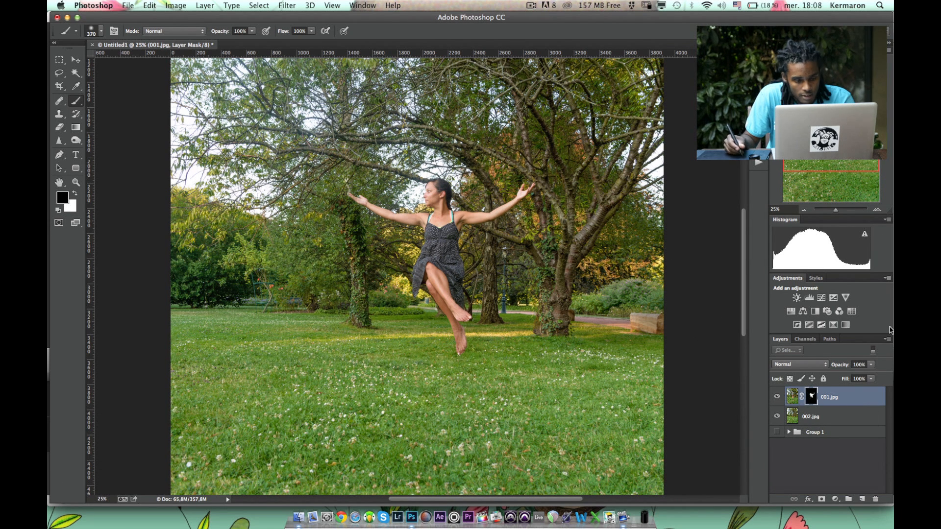
{"action": "left_click", "coordinate": [777, 398]}
{"action": "left_click", "coordinate": [777, 397]}
{"action": "left_click", "coordinate": [776, 397]}
{"action": "left_click", "coordinate": [776, 398]}
{"action": "left_click", "coordinate": [776, 398]}
{"action": "left_click", "coordinate": [775, 398]}
{"action": "left_click", "coordinate": [776, 398]}
{"action": "left_click", "coordinate": [776, 399]}
{"action": "left_click", "coordinate": [779, 399]}
{"action": "left_click", "coordinate": [779, 398]}
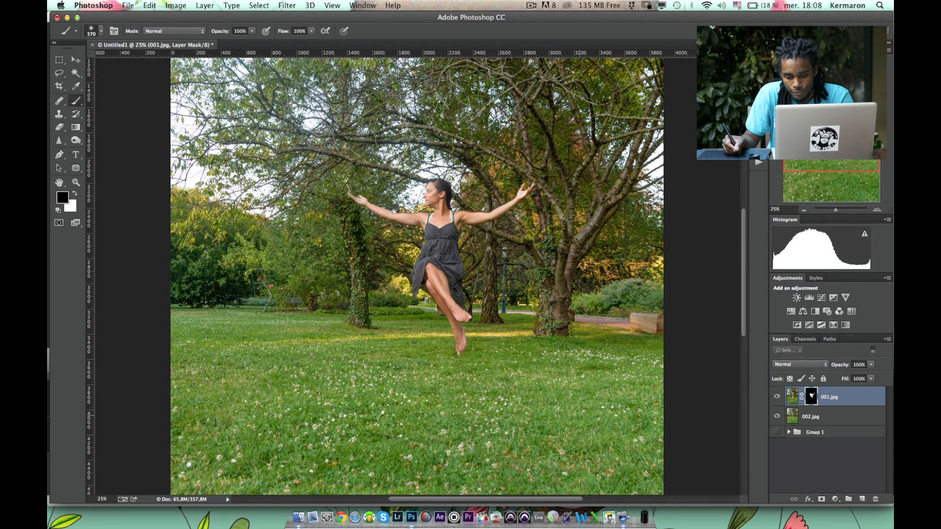
Crop the portrait composite to a landscape frame around the levitating woman, with the trees above and some grass below.
{"action": "key", "text": "super+minus"}
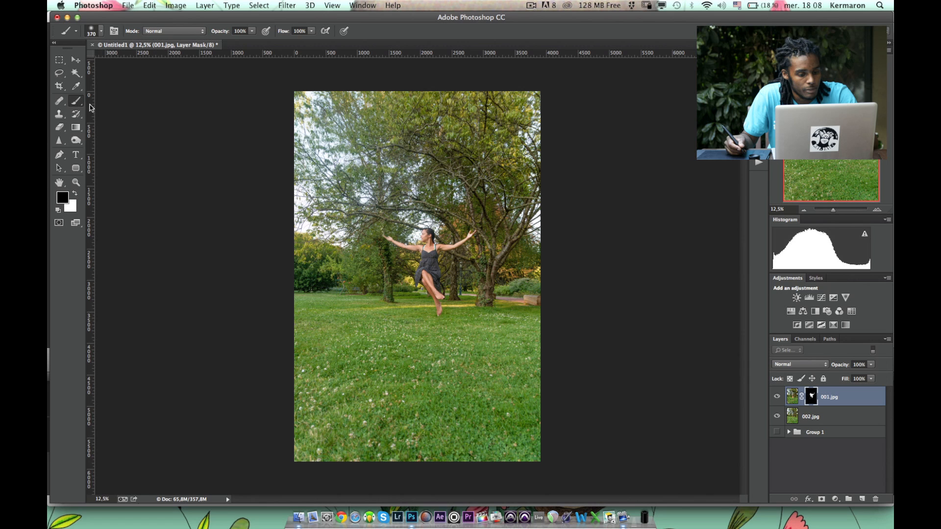
{"action": "left_click", "coordinate": [58, 87]}
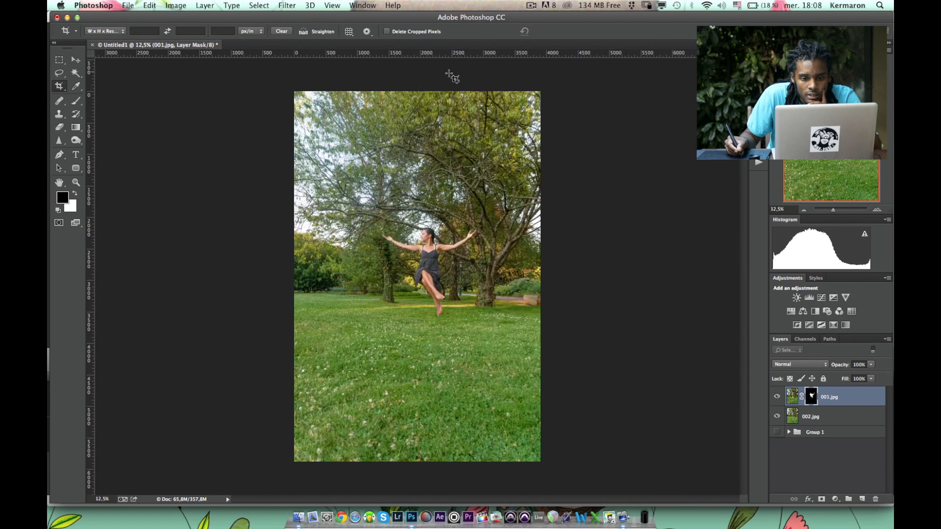
{"action": "left_click_drag", "start_coordinate": [293, 91], "coordinate": [293, 119]}
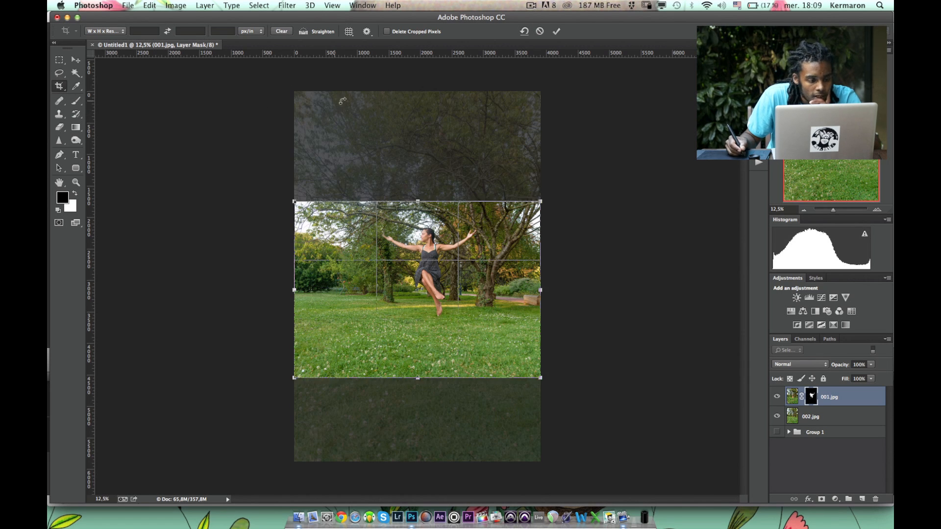
{"action": "left_click_drag", "start_coordinate": [460, 339], "coordinate": [461, 307]}
{"action": "left_click_drag", "start_coordinate": [293, 259], "coordinate": [296, 260]}
{"action": "key", "text": "super+z"}
{"action": "left_click_drag", "start_coordinate": [293, 170], "coordinate": [301, 175]}
{"action": "key", "text": "super+z"}
{"action": "key", "text": "Return"}
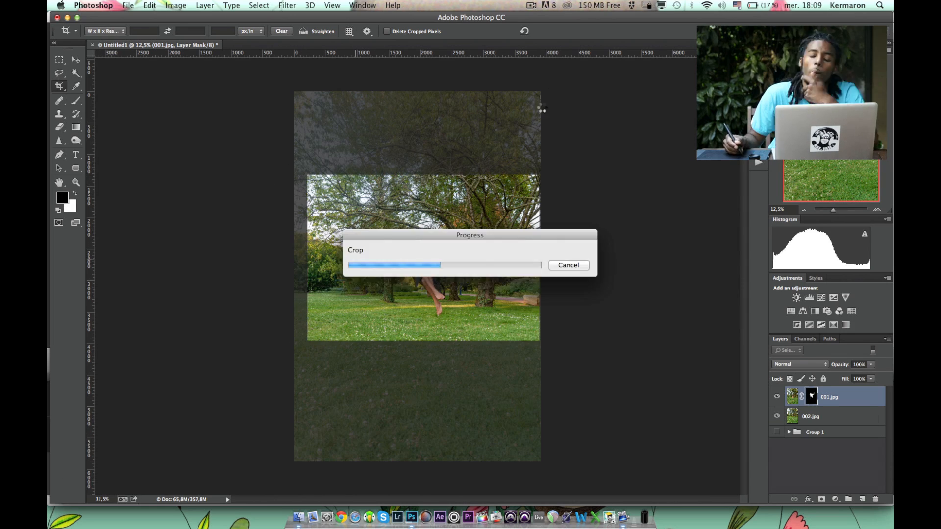
{"action": "key", "text": "super+0"}
{"action": "key", "text": "super+minus"}
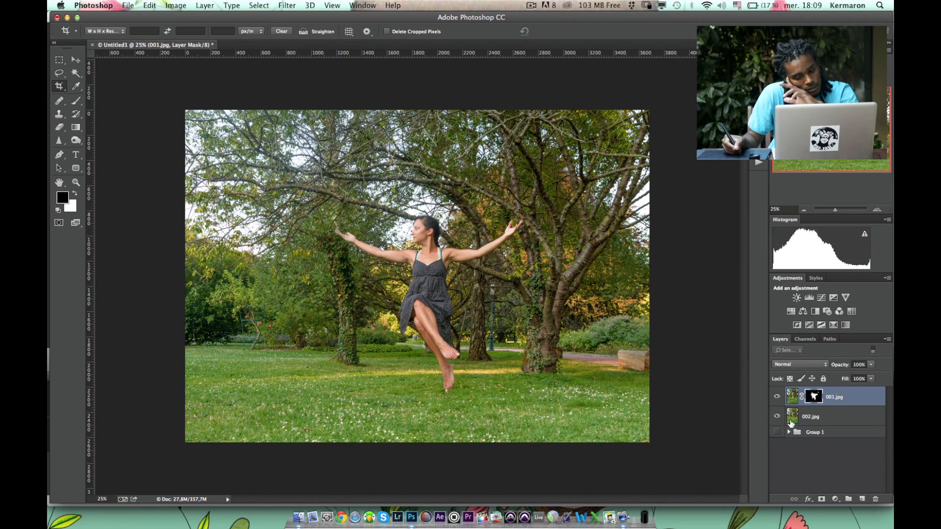
View the 002.jpg background and the masked 001.jpg cut-out separately, and show both layers again.
{"action": "left_click", "coordinate": [776, 418], "text": "alt"}
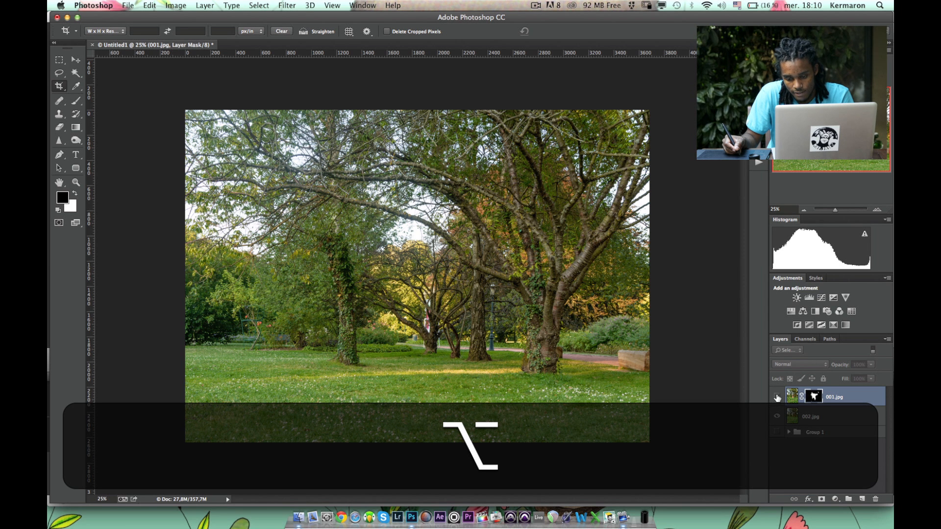
{"action": "left_click", "coordinate": [776, 397], "text": "alt"}
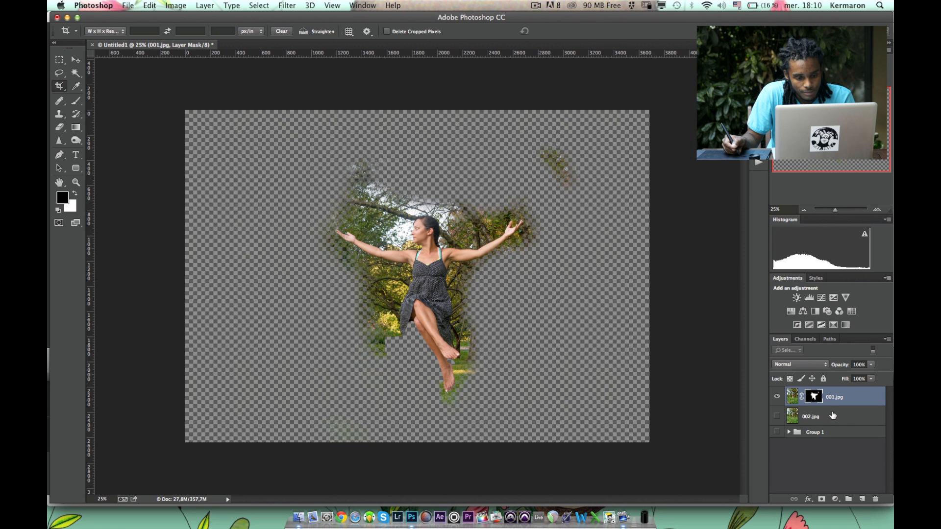
{"action": "left_click", "coordinate": [776, 417]}
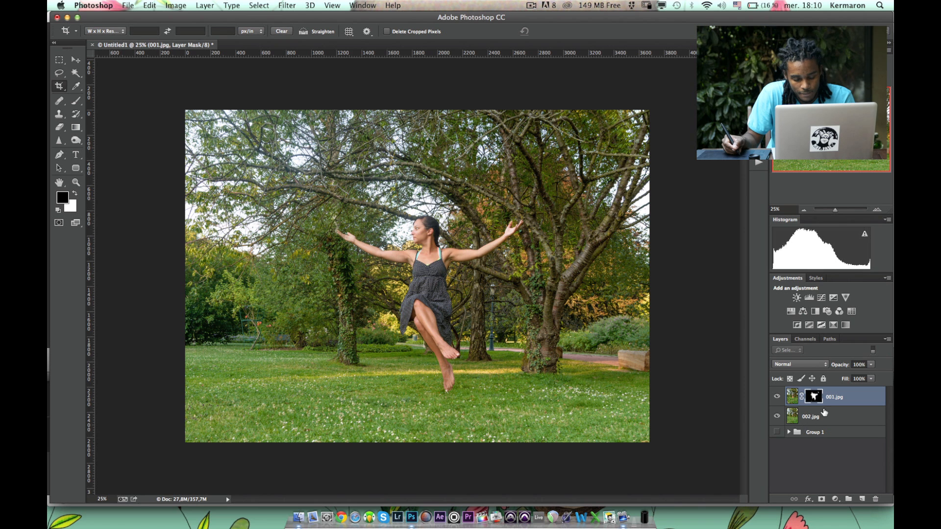
Disable and re-enable the 001.jpg layer mask repeatedly to compare the composite with the original stool photo.
{"action": "key", "text": "alt"}
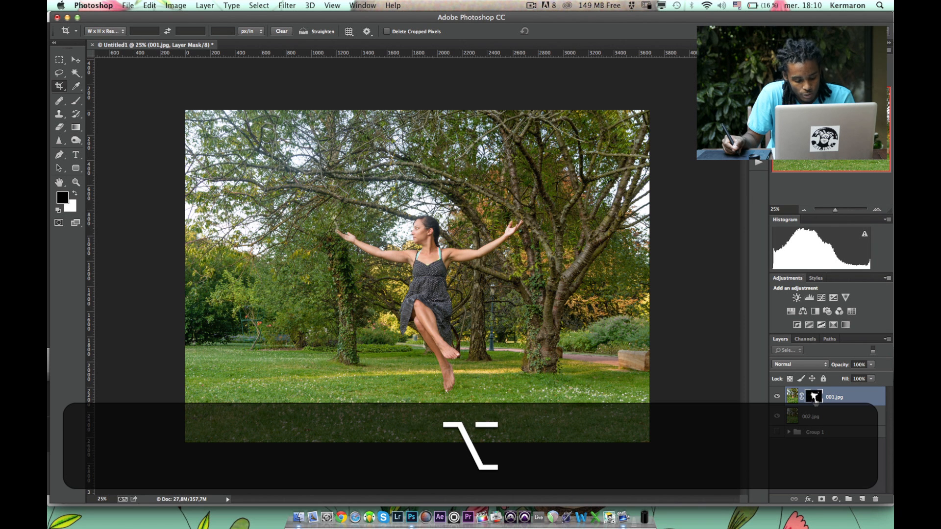
{"action": "key", "text": "shift"}
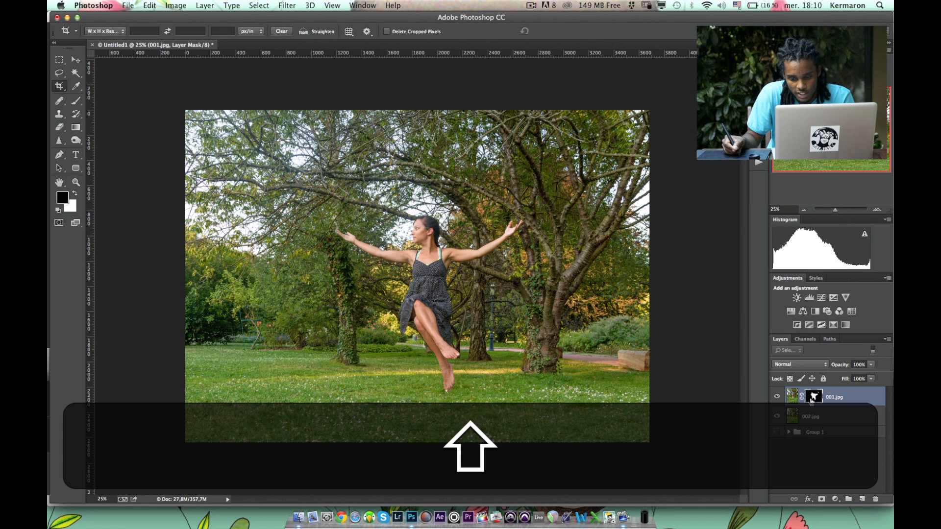
{"action": "left_click", "coordinate": [811, 398], "text": "shift"}
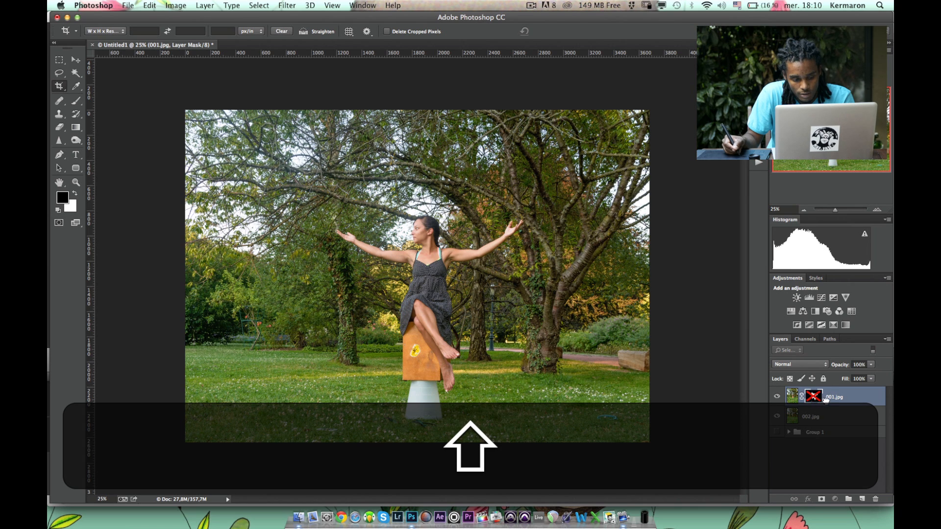
{"action": "left_click", "coordinate": [815, 397], "text": "shift"}
{"action": "left_click", "coordinate": [815, 397], "text": "shift"}
{"action": "left_click", "coordinate": [815, 397], "text": "shift"}
{"action": "left_click", "coordinate": [815, 396], "text": "shift"}
{"action": "left_click", "coordinate": [817, 396], "text": "shift"}
{"action": "left_click", "coordinate": [816, 397], "text": "shift"}
{"action": "left_click", "coordinate": [814, 398], "text": "shift"}
{"action": "left_click", "coordinate": [815, 398], "text": "shift"}
{"action": "left_click", "coordinate": [816, 397], "text": "shift"}
{"action": "left_click", "coordinate": [817, 398], "text": "shift"}
{"action": "left_click", "coordinate": [819, 399], "text": "shift"}
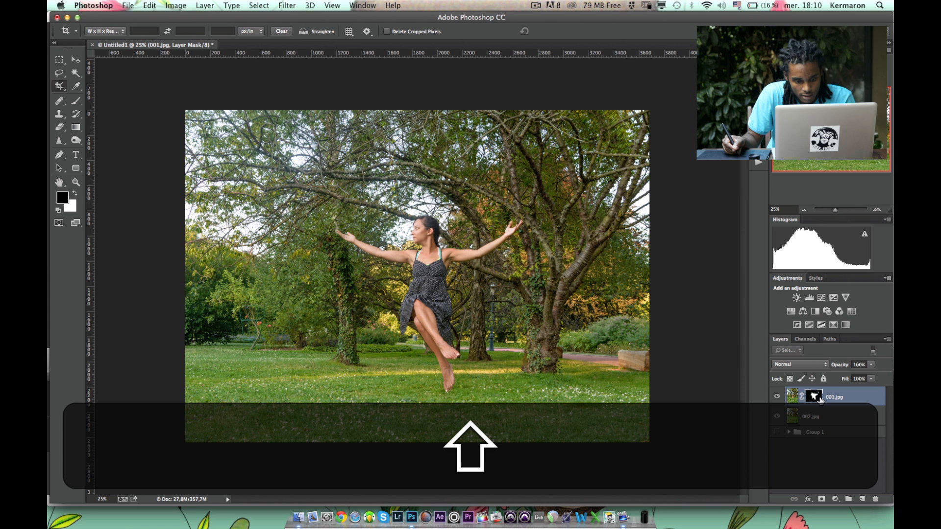
{"action": "left_click", "coordinate": [820, 400], "text": "shift"}
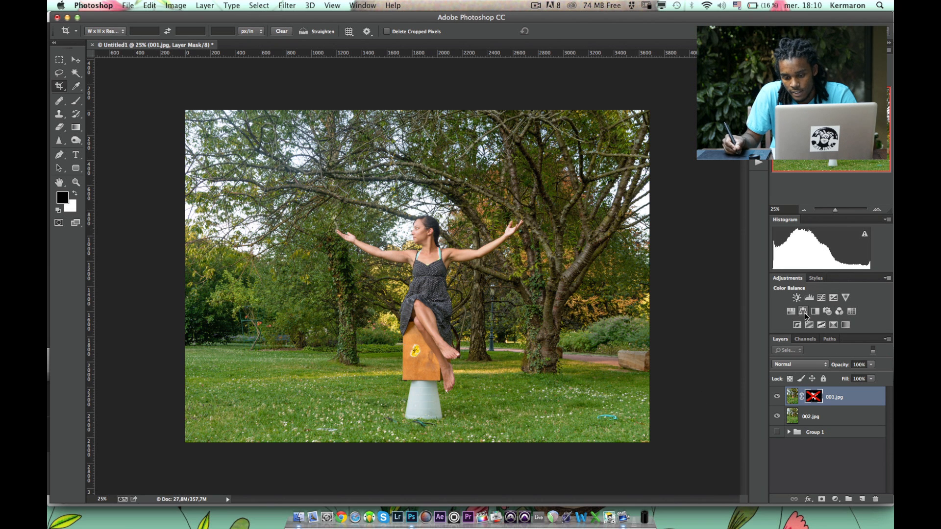
Add a Hue/Saturation and a Levels adjustment layer above the photo layers.
{"action": "left_click", "coordinate": [835, 314]}
{"action": "left_click", "coordinate": [808, 297]}
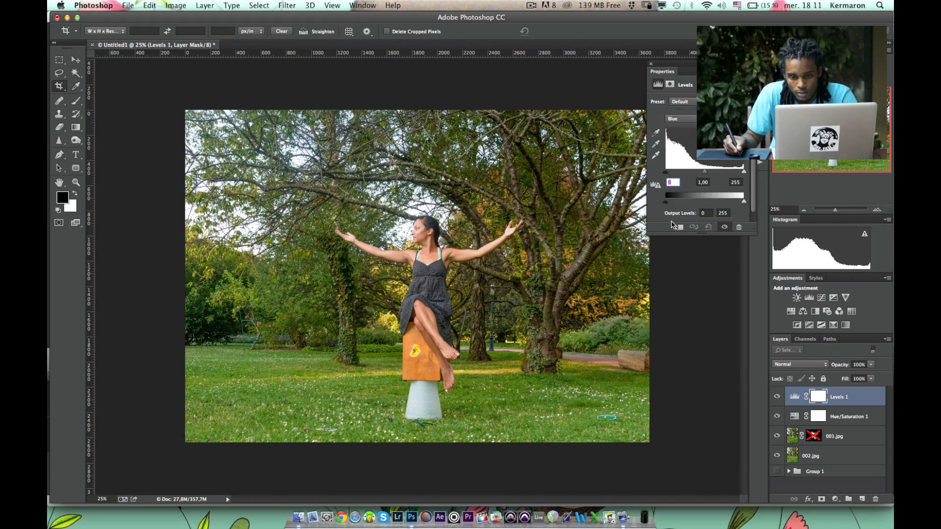
{"action": "left_click", "coordinate": [651, 63]}
Add a Black & White adjustment layer above the Levels layer and change its blending mode.
{"action": "left_click", "coordinate": [814, 311]}
{"action": "left_click", "coordinate": [651, 64]}
{"action": "left_click", "coordinate": [799, 364]}
{"action": "left_click", "coordinate": [798, 493]}
Stamp all visible layers into a new layer at the top of the stack and desaturate it.
{"action": "key", "text": "super+alt+shift+e"}
{"action": "key", "text": "super+shift+u"}
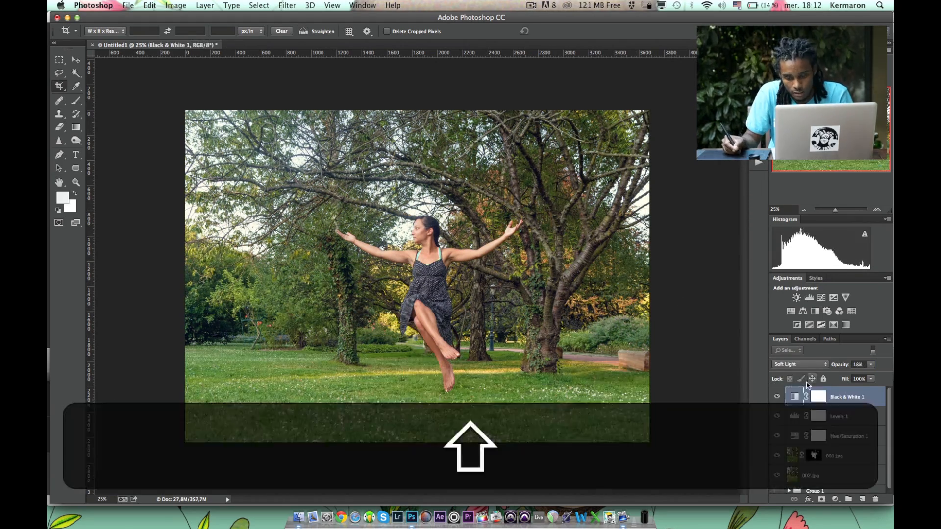
{"action": "key", "text": "super+alt+shift+e"}
{"action": "key", "text": "super+shift+u"}
Apply the High Pass filter to the desaturated stamped layer and change its blending mode.
{"action": "left_click", "coordinate": [287, 6]}
{"action": "mouse_move", "coordinate": [402, 208]}
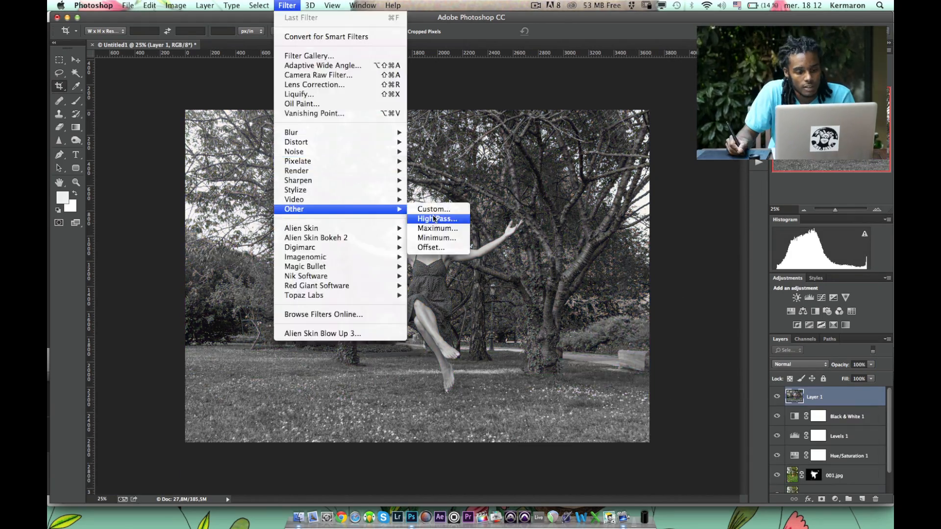
{"action": "left_click", "coordinate": [434, 219]}
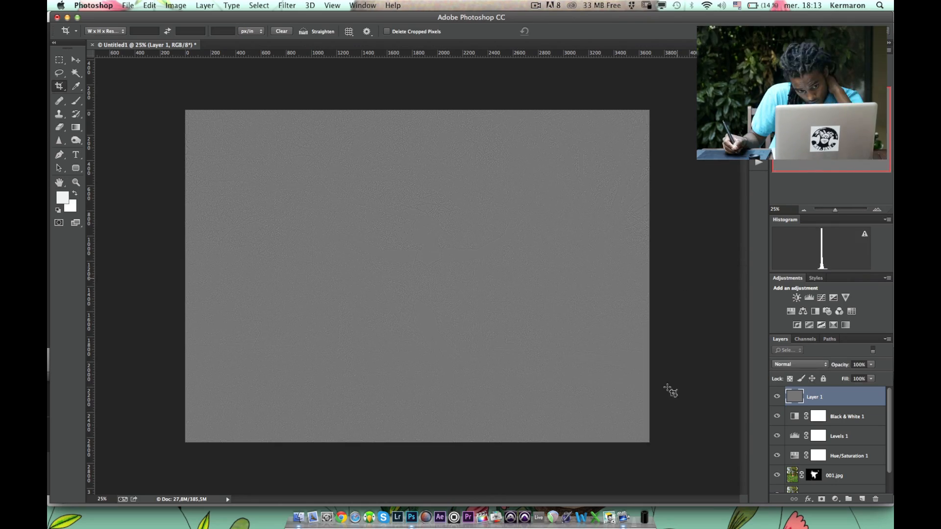
{"action": "left_click", "coordinate": [799, 364]}
{"action": "left_click", "coordinate": [790, 488]}
Add a Curves adjustment layer above the High Pass layer, reshape its RGB curve and clear the selection.
{"action": "left_click", "coordinate": [821, 298]}
{"action": "left_click_drag", "start_coordinate": [677, 192], "coordinate": [709, 151]}
{"action": "left_click", "coordinate": [657, 70]}
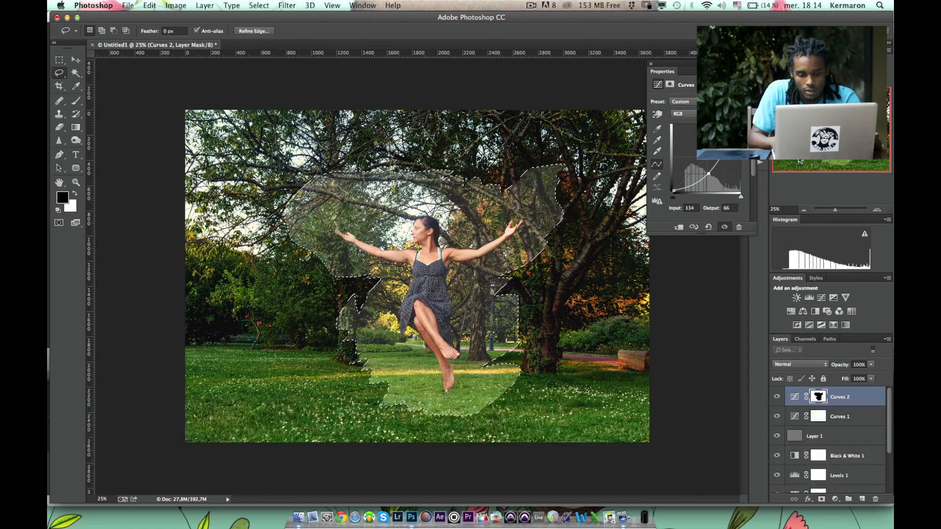
{"action": "key", "text": "super+d"}
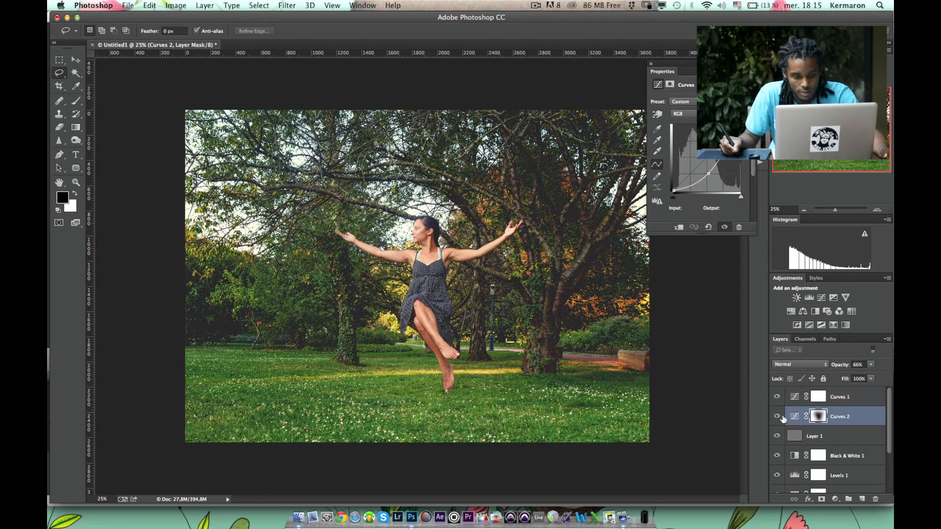